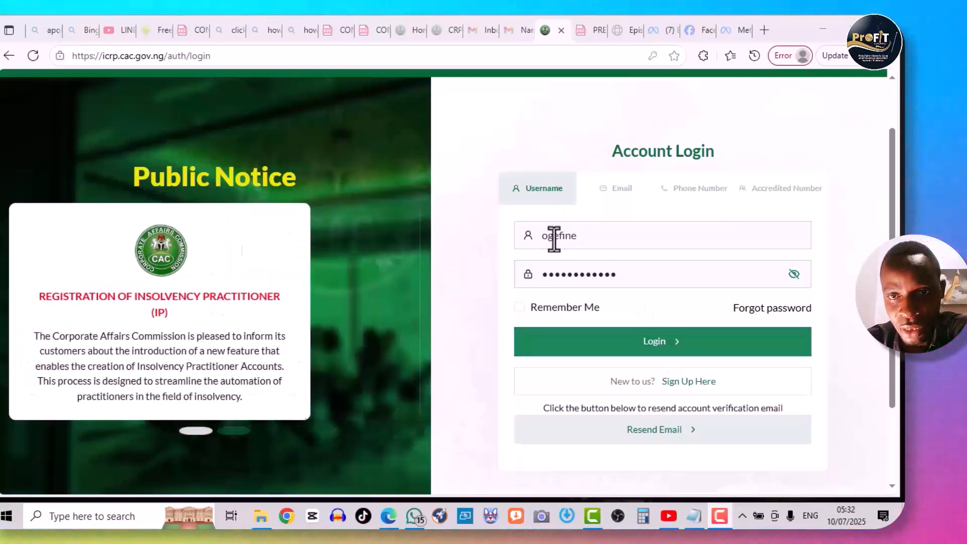
Step: Submit the account login and open the newest 2FA Code e-mail from CAC in the Gmail inbox
left_click(663, 346)
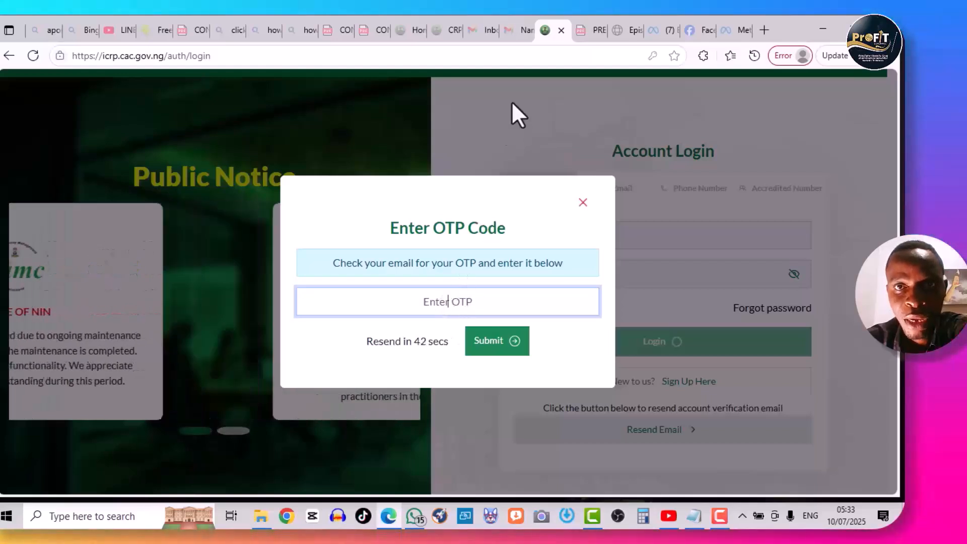
left_click(520, 36)
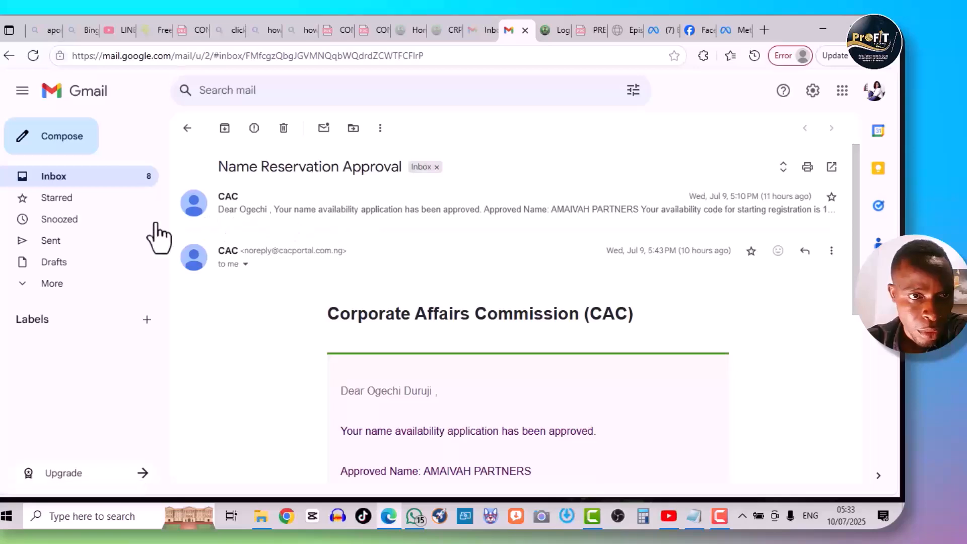
left_click(187, 129)
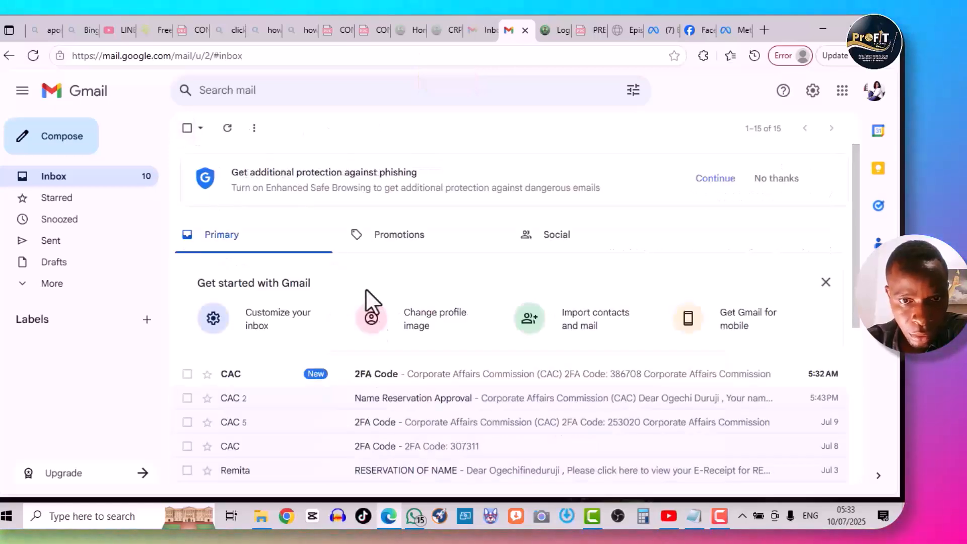
left_click(436, 383)
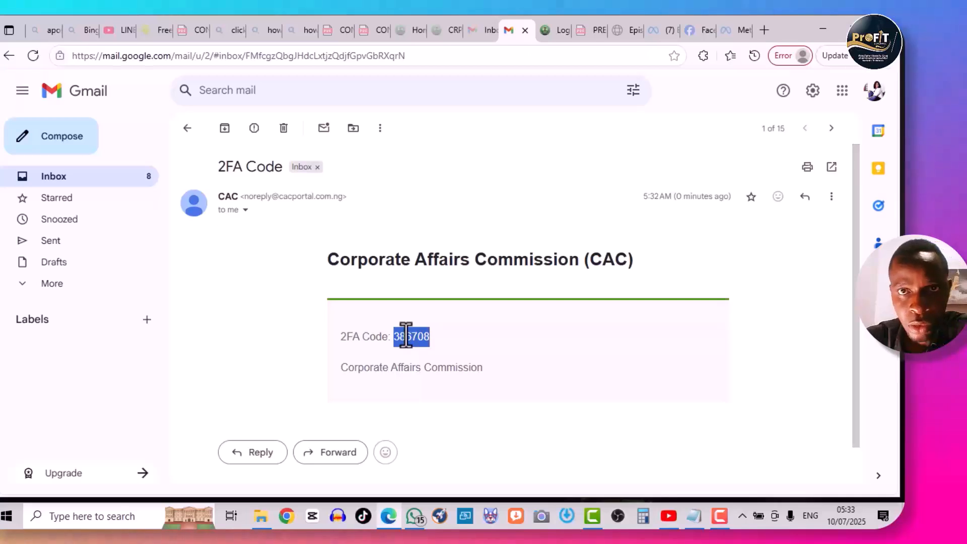
Step: Return to the CAC login page and submit the e-mailed verification code as the OTP
left_click(546, 29)
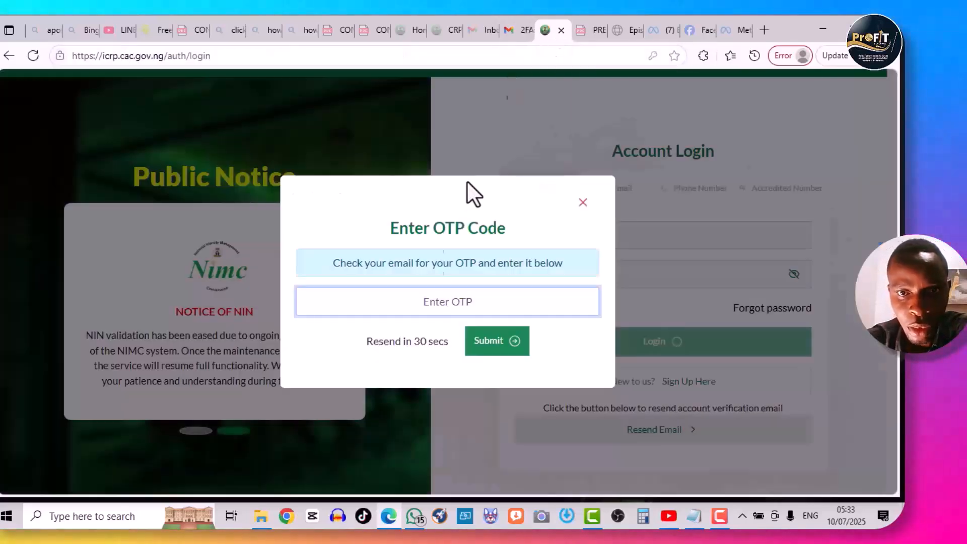
key("ctrl+v")
left_click(501, 342)
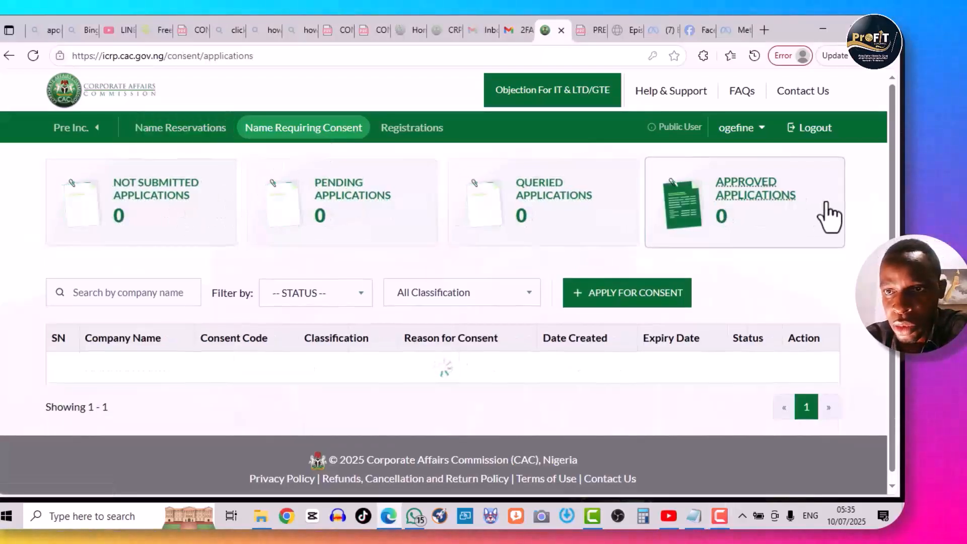
Step: View the business registrations list and start a new name reservation
left_click(422, 130)
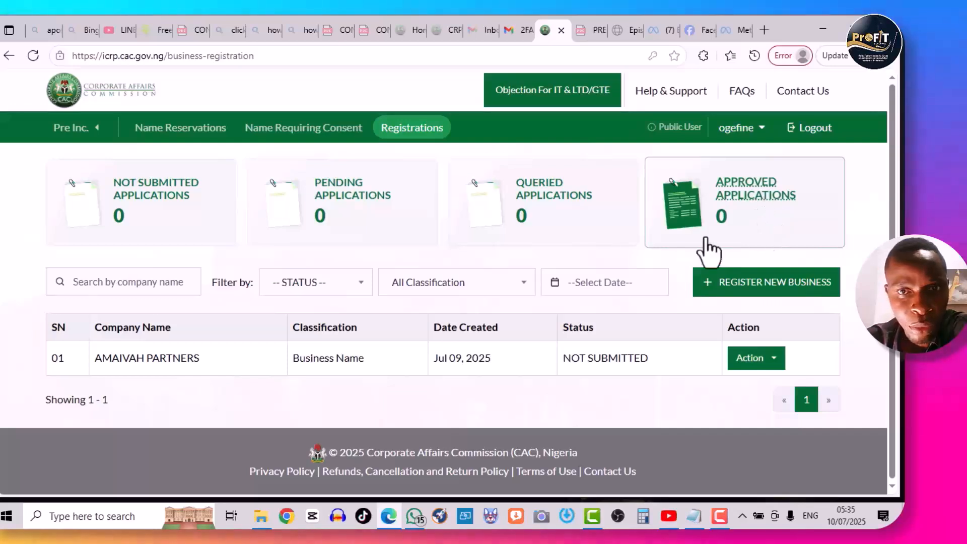
left_click(187, 132)
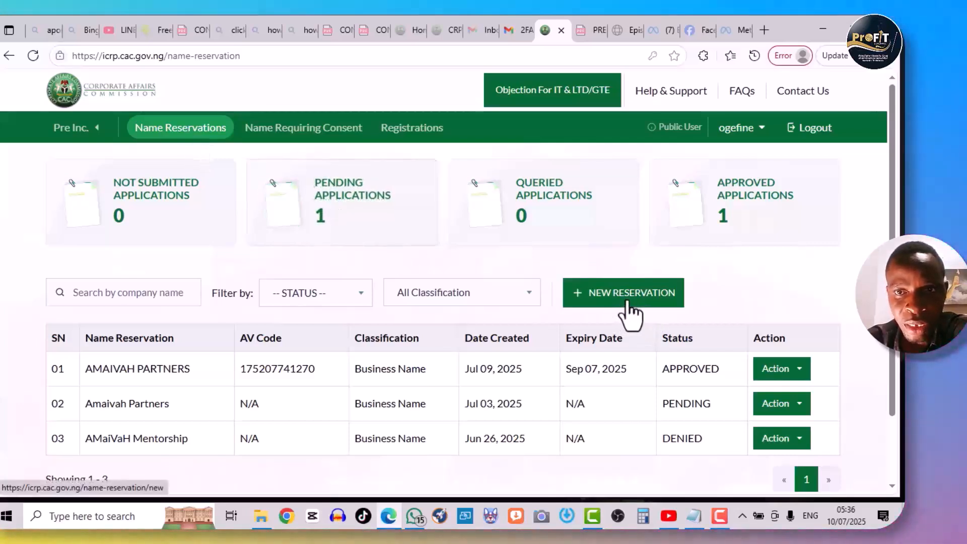
left_click(631, 314)
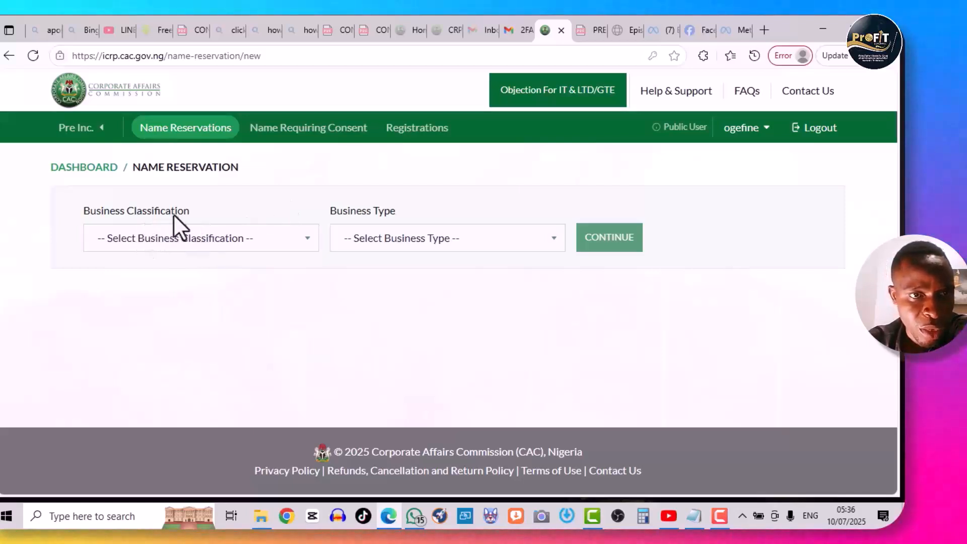
Step: Set the business classification to Business Name and the business type to Sole Proprietor, and continue to the company information
left_click(205, 246)
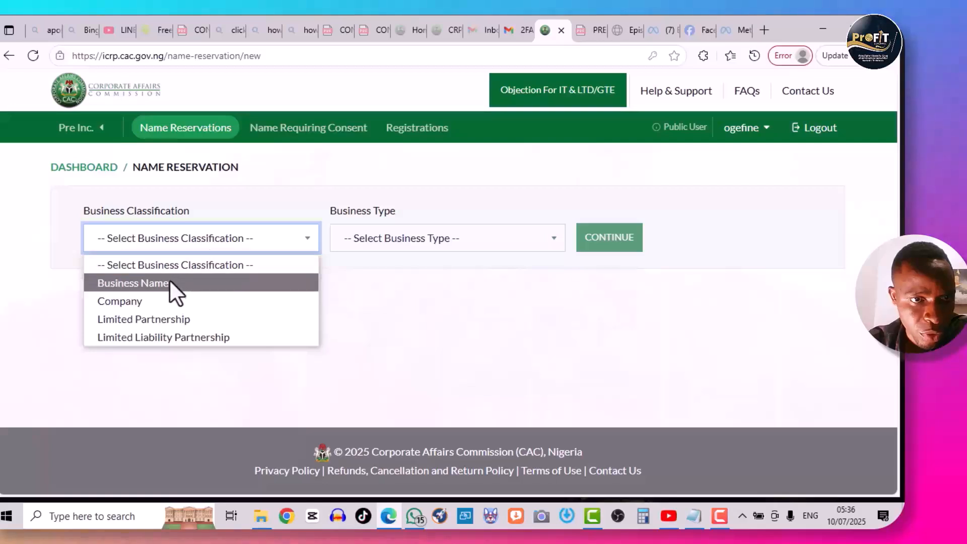
left_click(168, 280)
left_click(188, 245)
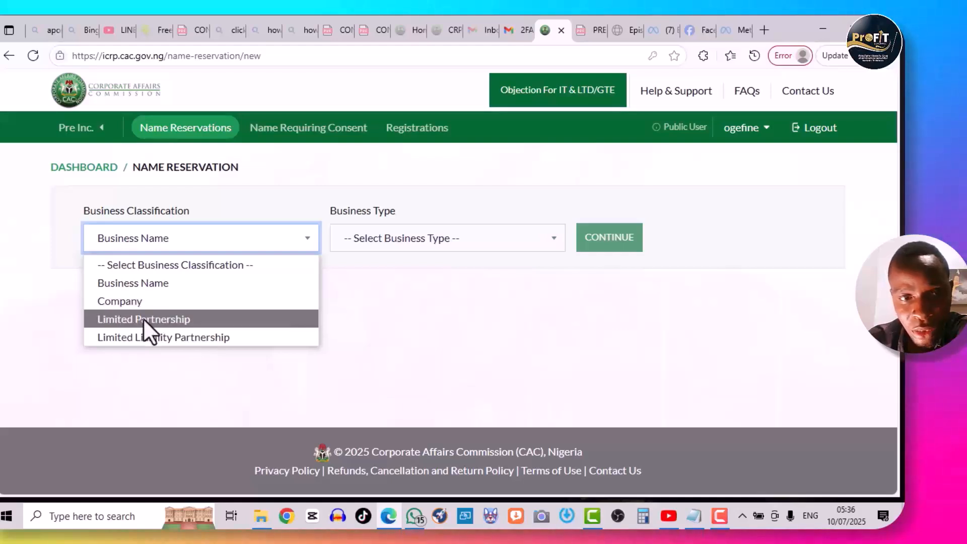
left_click(144, 282)
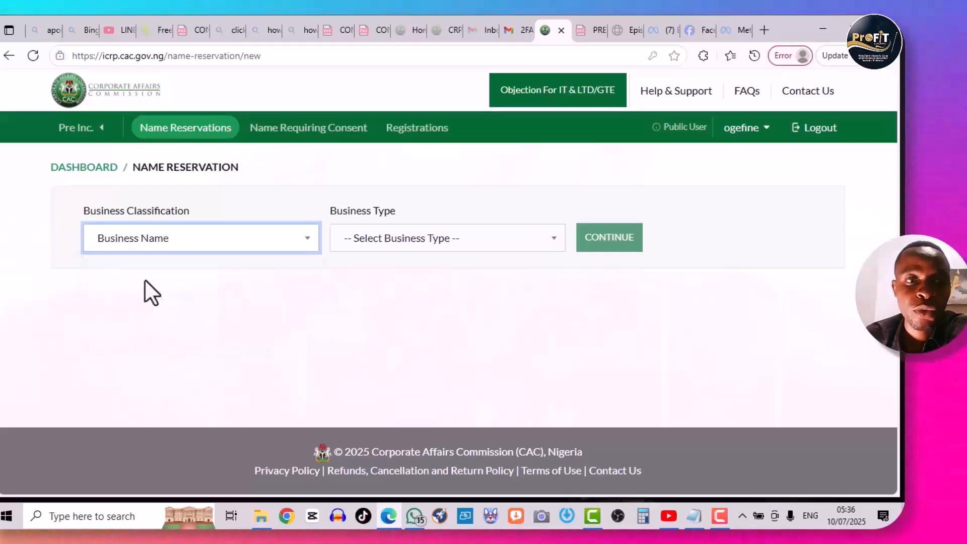
left_click(409, 241)
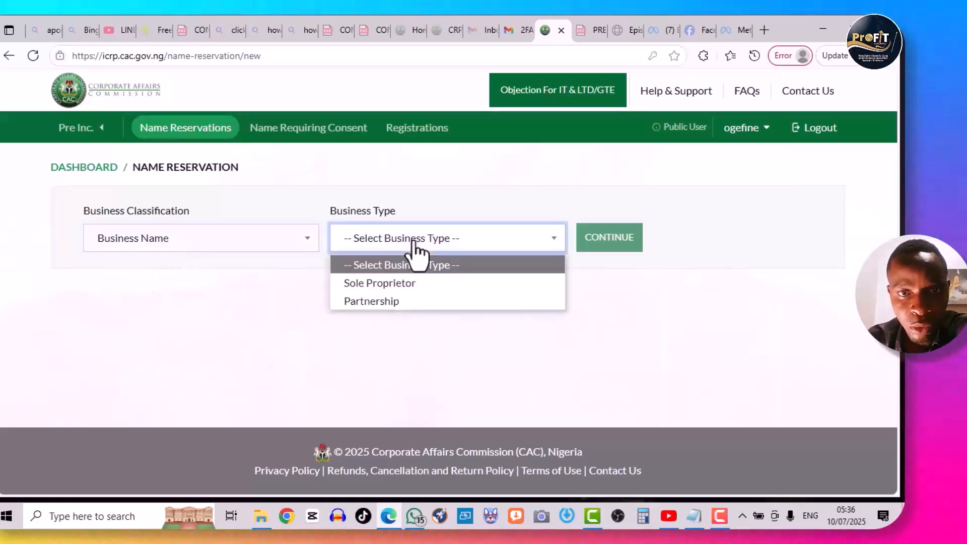
left_click(413, 284)
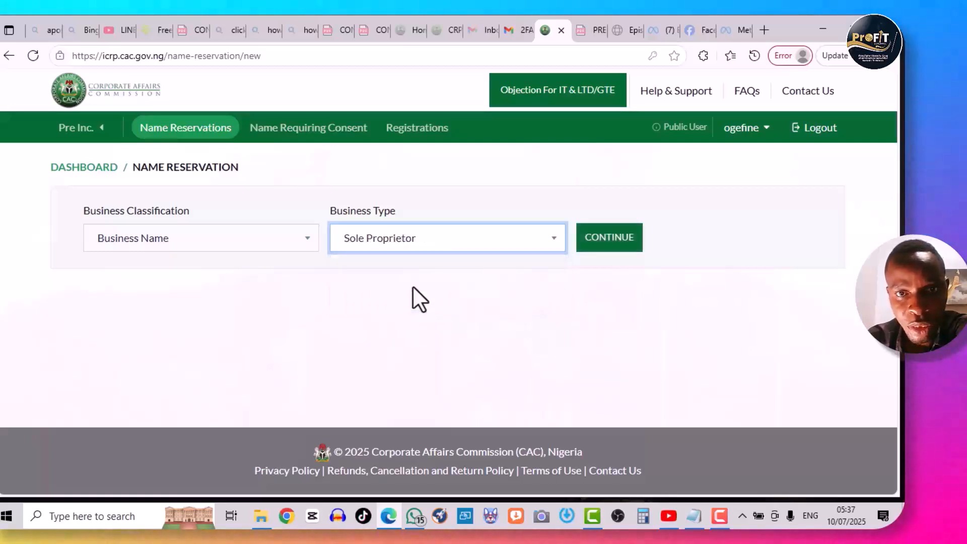
left_click(618, 247)
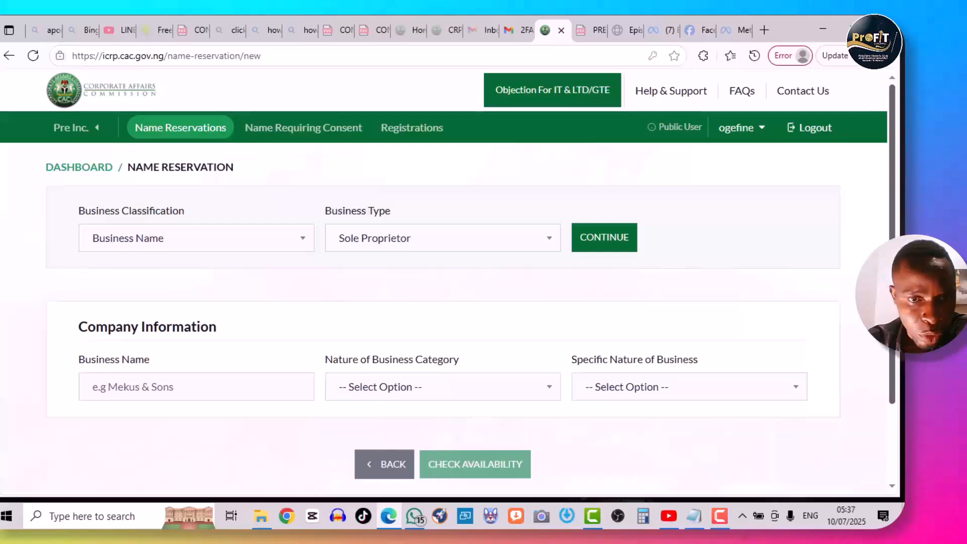
Step: Enter Amaivah Hub as the business name and choose Education as the nature of business category
scroll(443, 282, "down", 2)
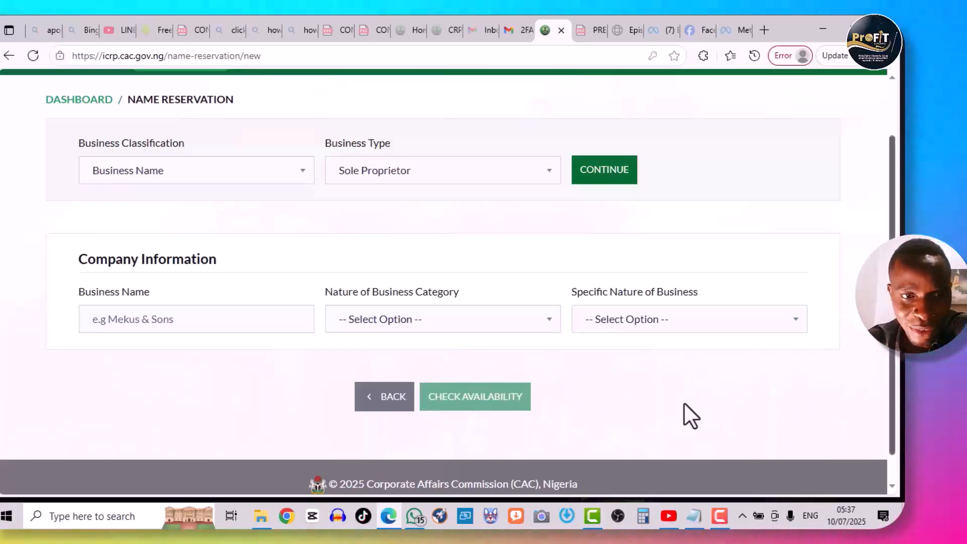
left_click(227, 322)
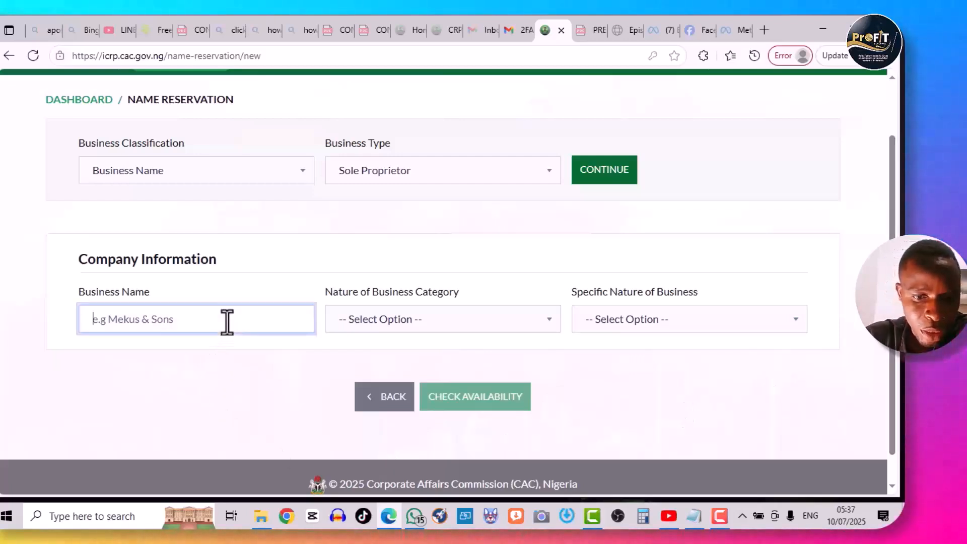
type("Amaivah Hub")
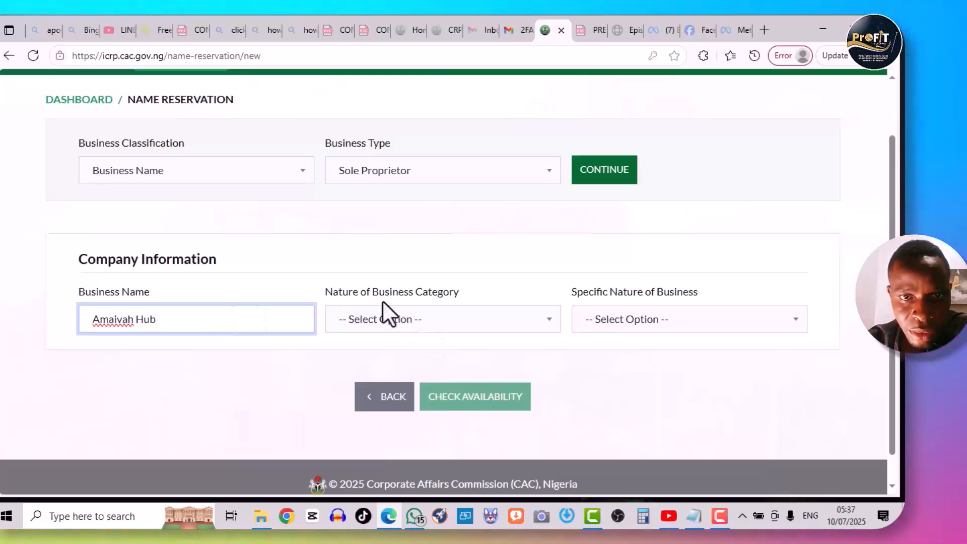
left_click(422, 342)
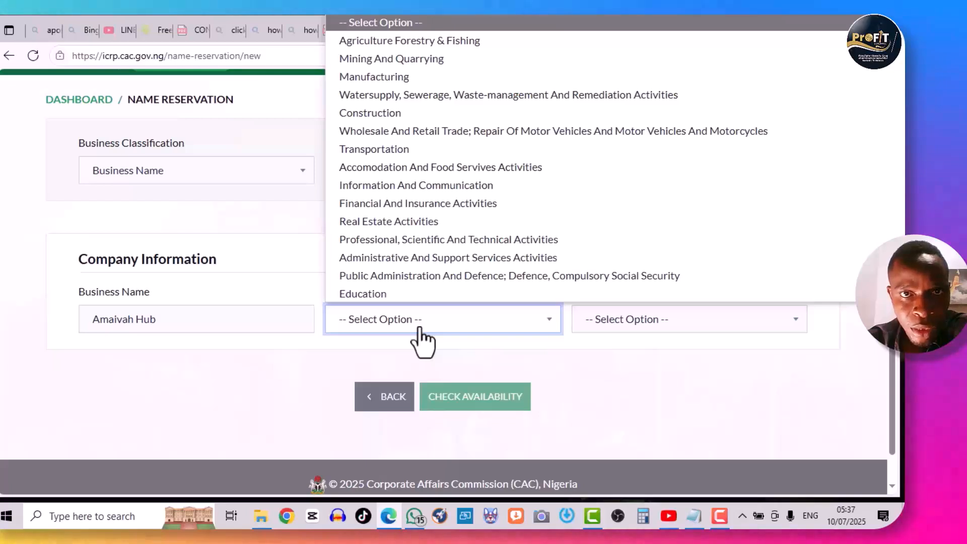
left_click(379, 293)
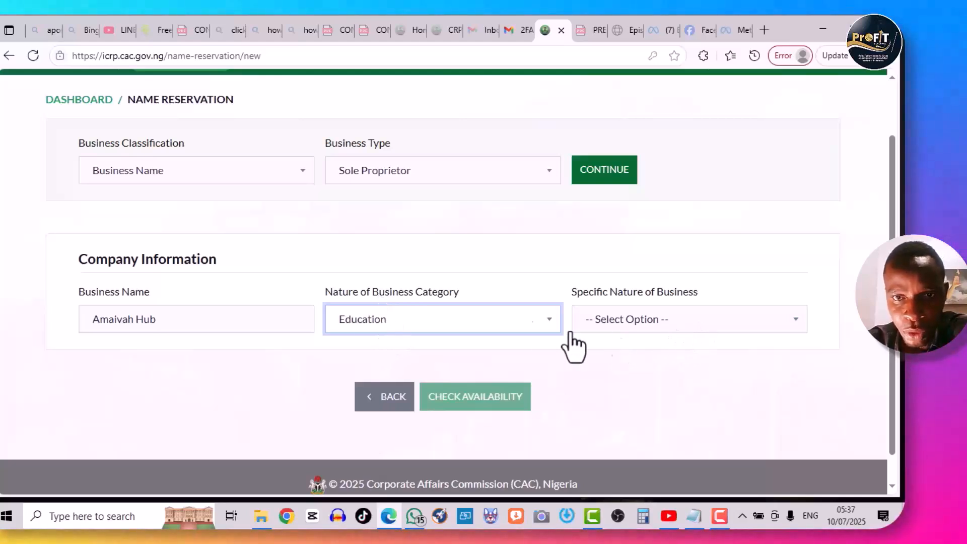
Step: Try Construction as the business category to view its specific business options, and set the category back to Education
left_click(468, 325)
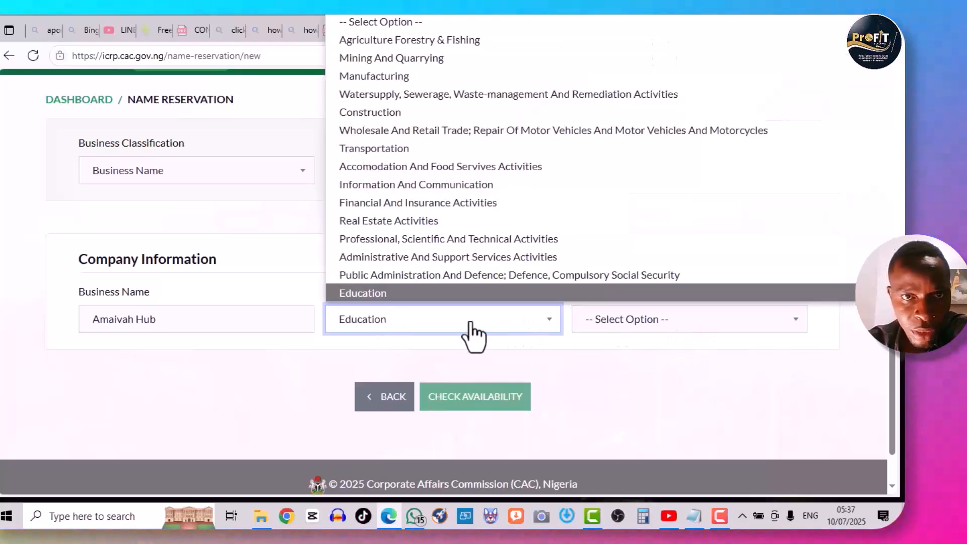
left_click(424, 113)
left_click(664, 320)
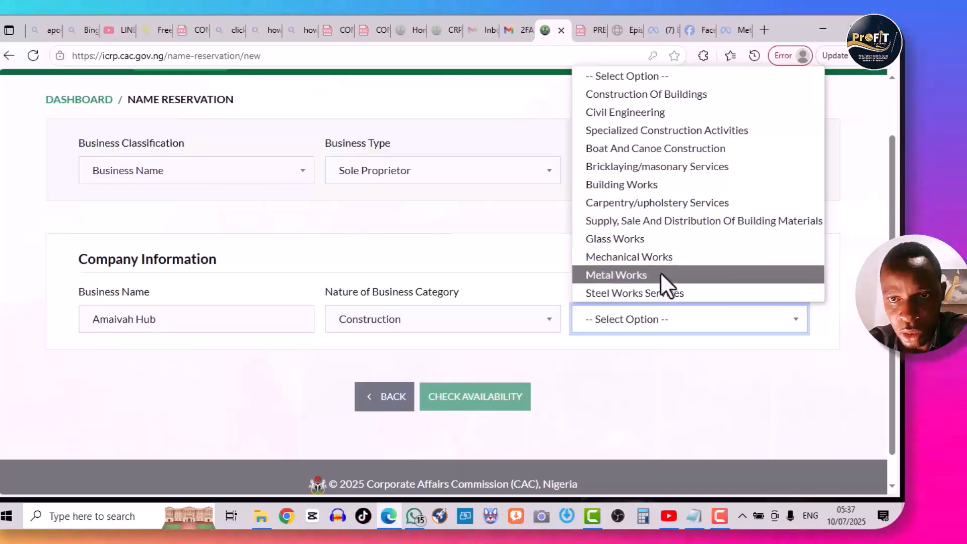
left_click(436, 323)
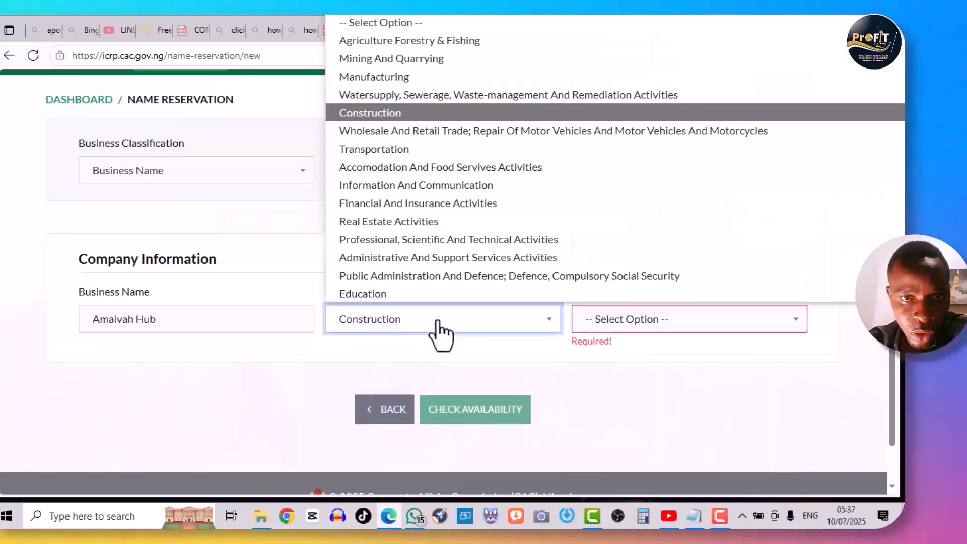
left_click(407, 293)
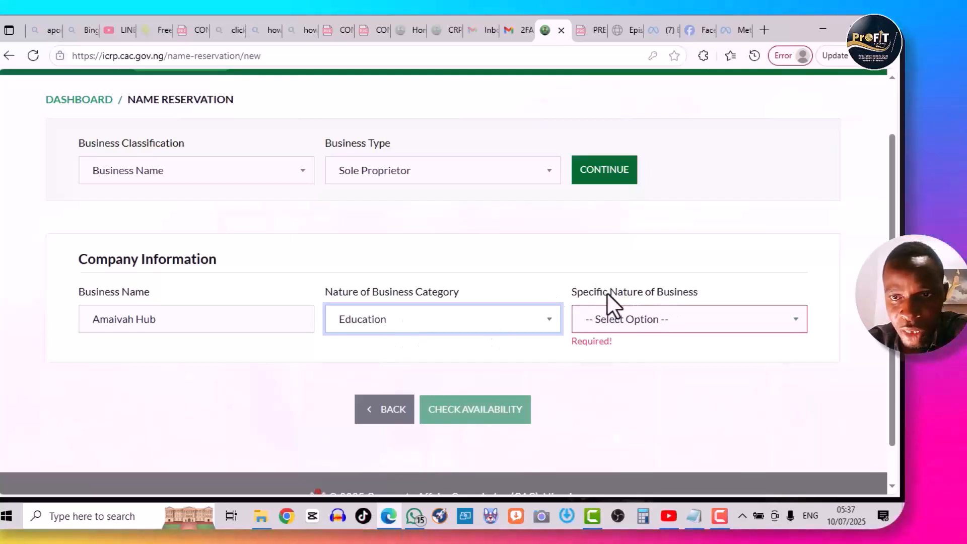
Step: Set the specific nature of business to Guidance And Counseling Services and check the availability of the business name
left_click(661, 328)
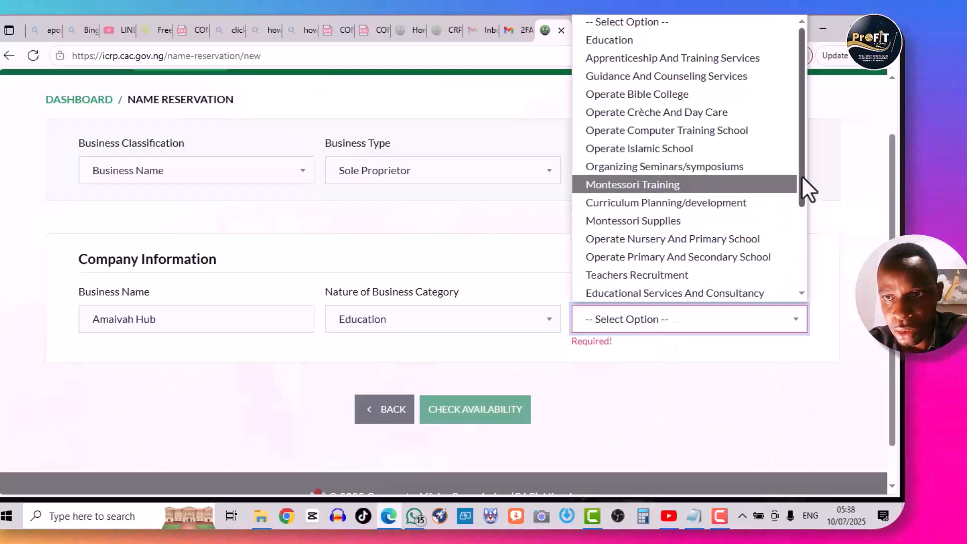
mouse_move(802, 175)
left_mouse_down()
mouse_move(798, 194)
mouse_move(802, 158)
left_mouse_up()
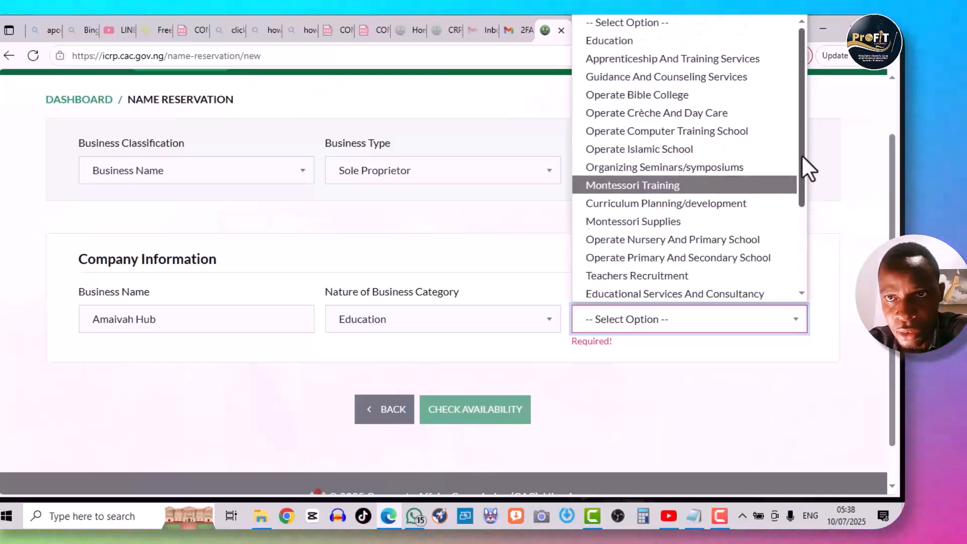
left_click(722, 78)
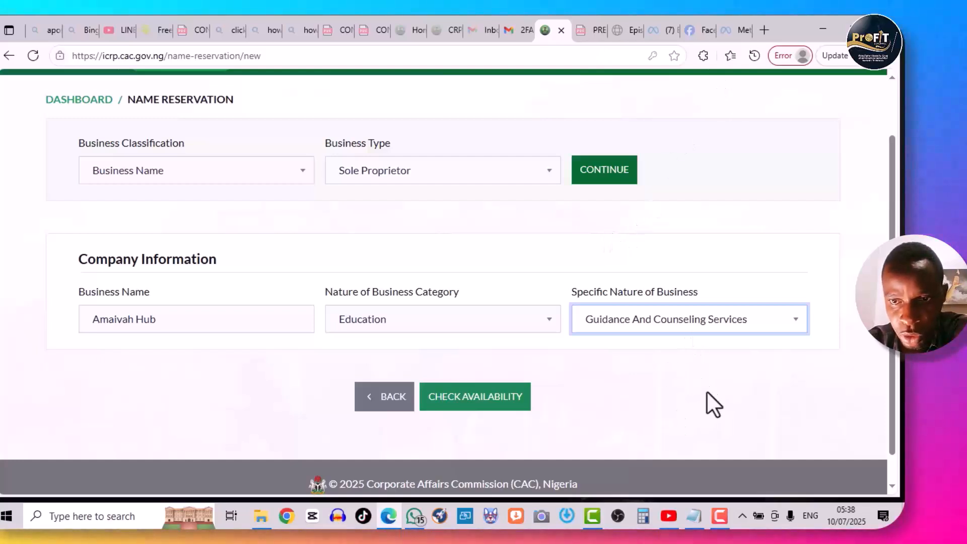
mouse_move(694, 509)
mouse_move(694, 455)
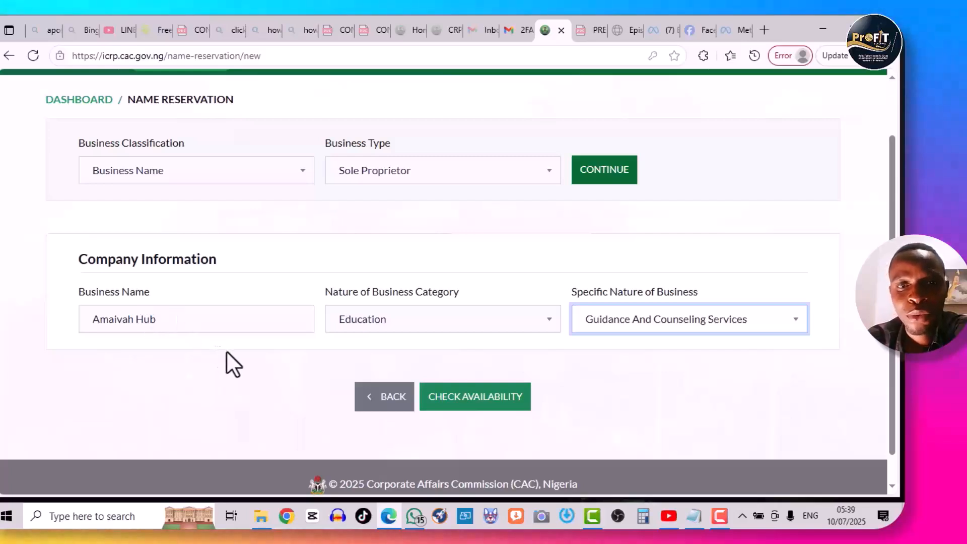
left_click(472, 398)
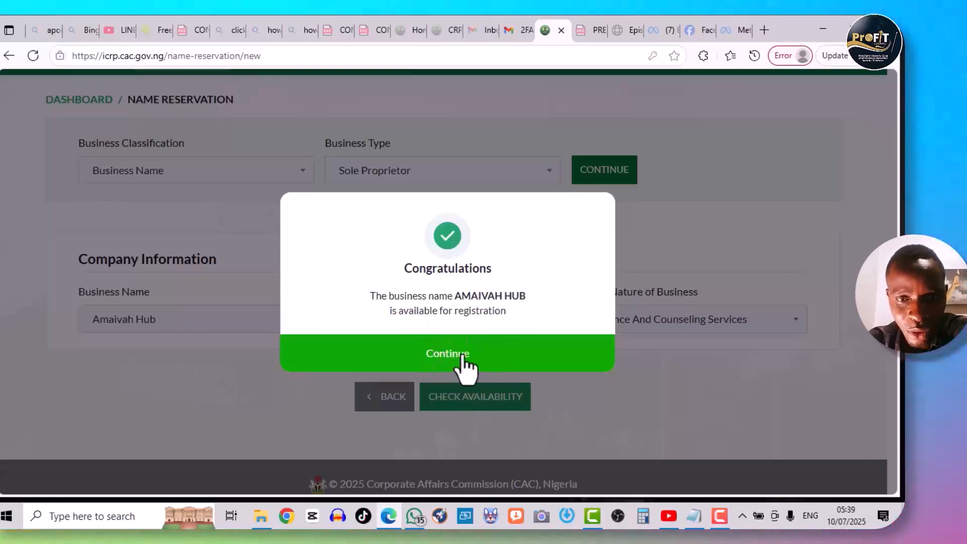
left_click(462, 357)
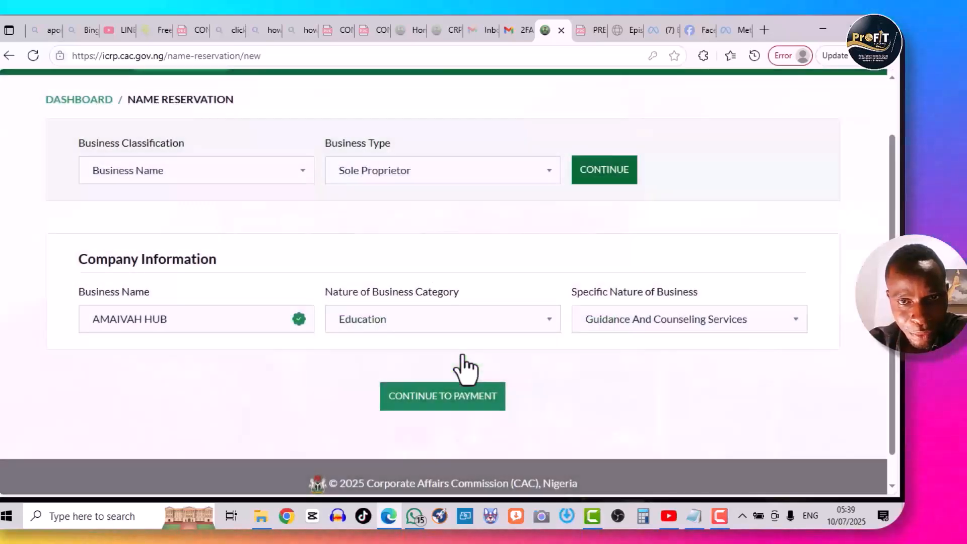
Step: Proceed to pay for the name reservation via Remita and view the Bank Transfer and USSD payment options
scroll(481, 253, "up", 1)
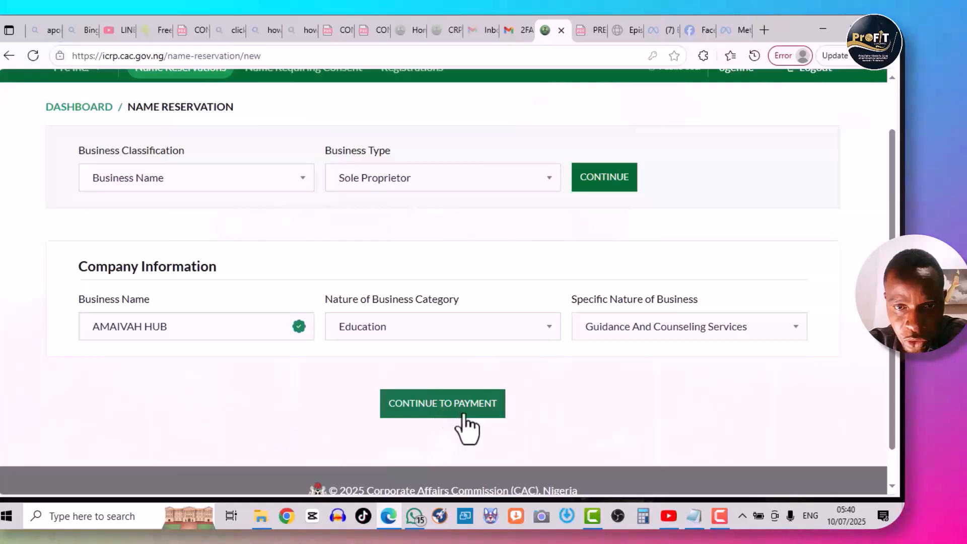
left_click(479, 410)
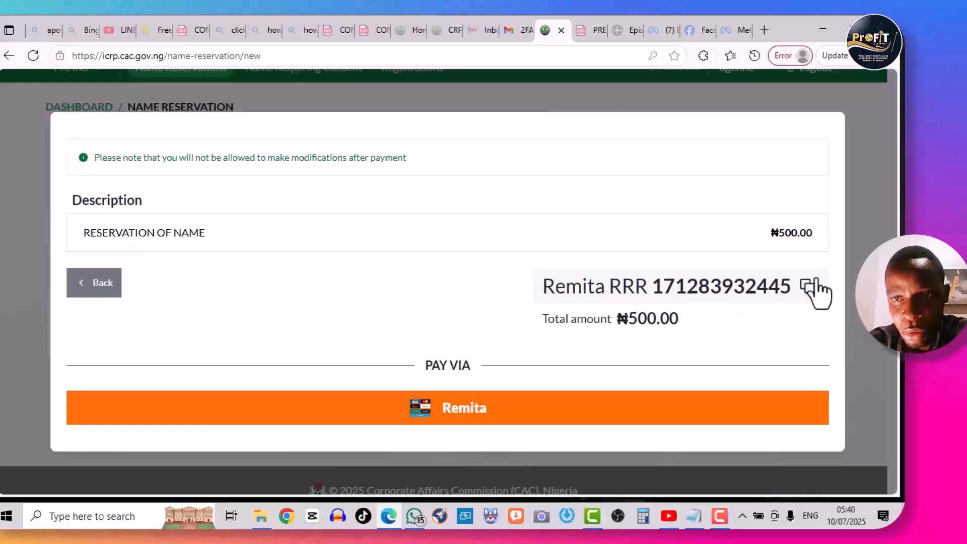
left_click(472, 412)
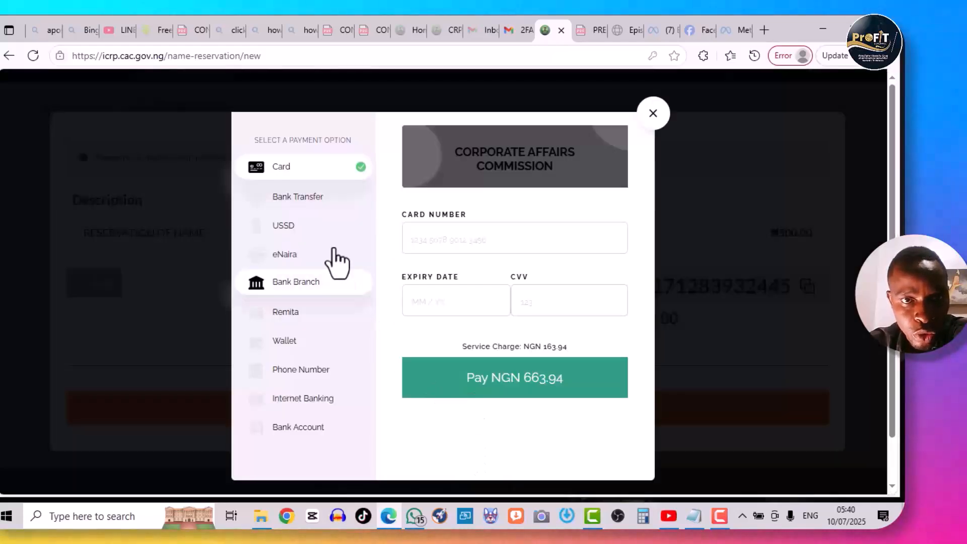
left_click(304, 202)
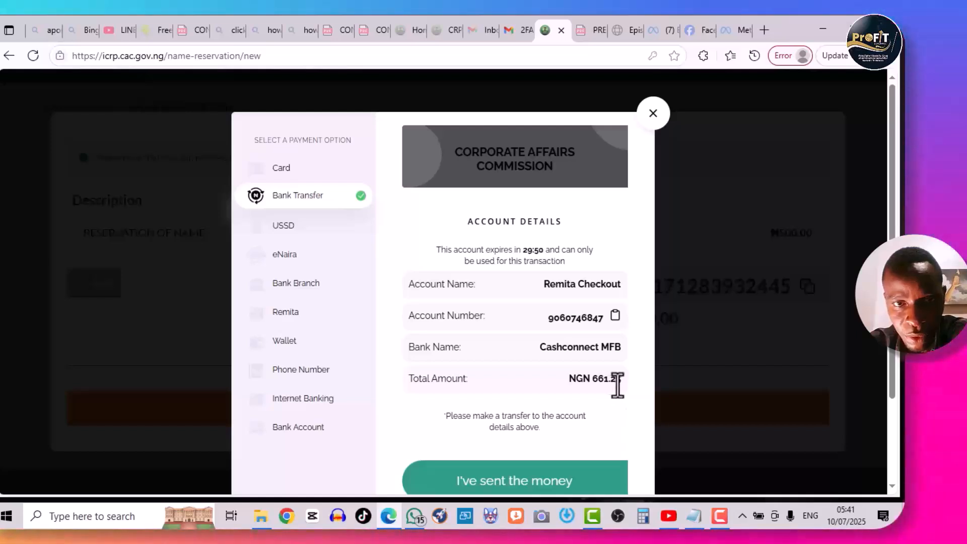
left_click(285, 227)
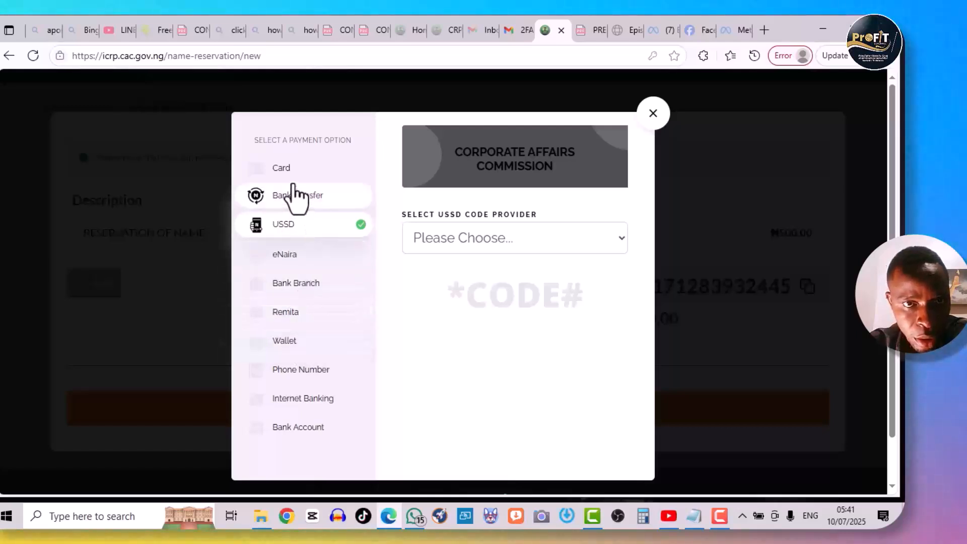
Step: View the Card, Bank Transfer, Wallet and Phone Number payment options for the name reservation fee
left_click(288, 170)
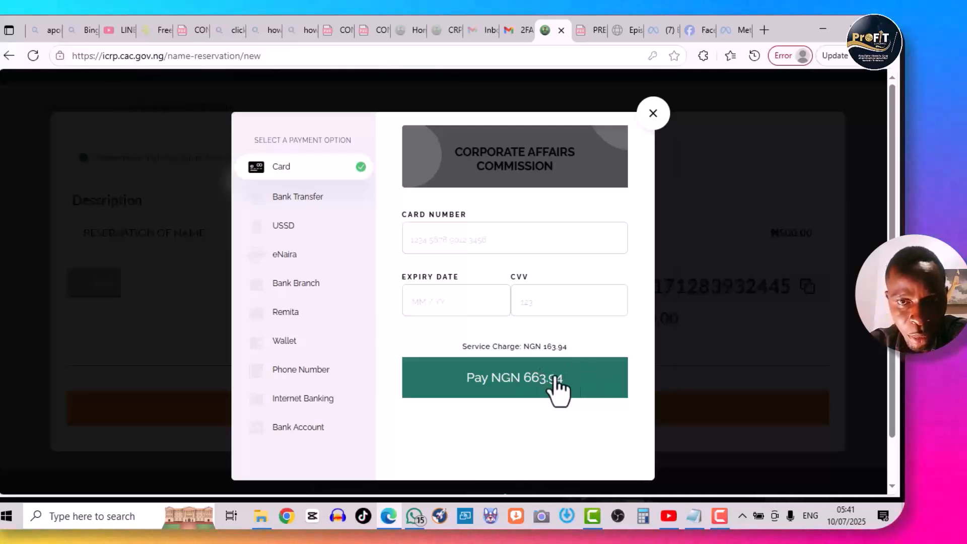
left_click(309, 198)
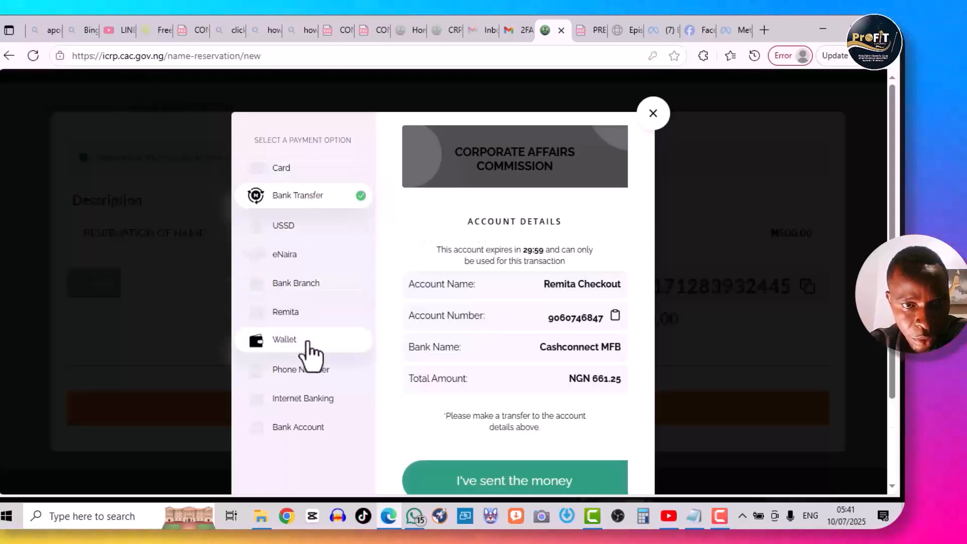
left_click(308, 342)
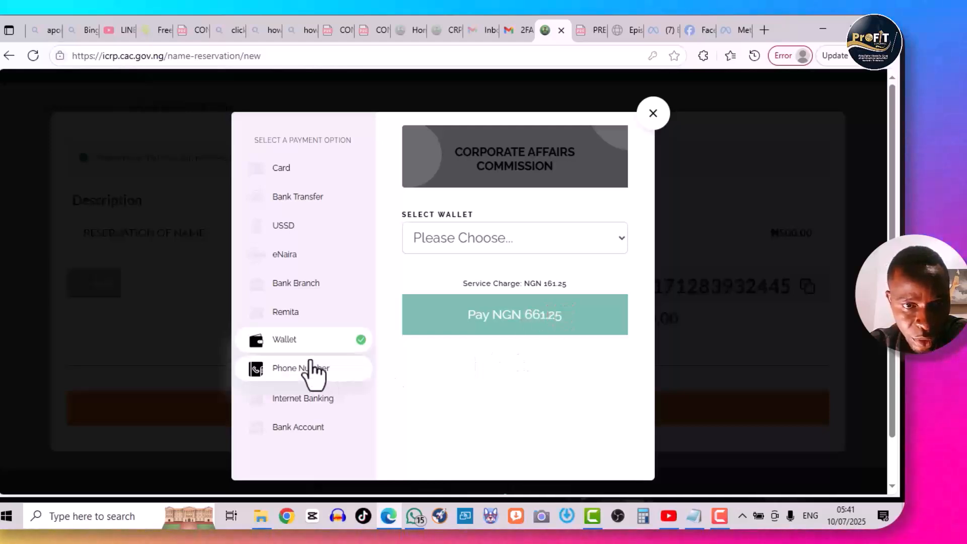
left_click(310, 361)
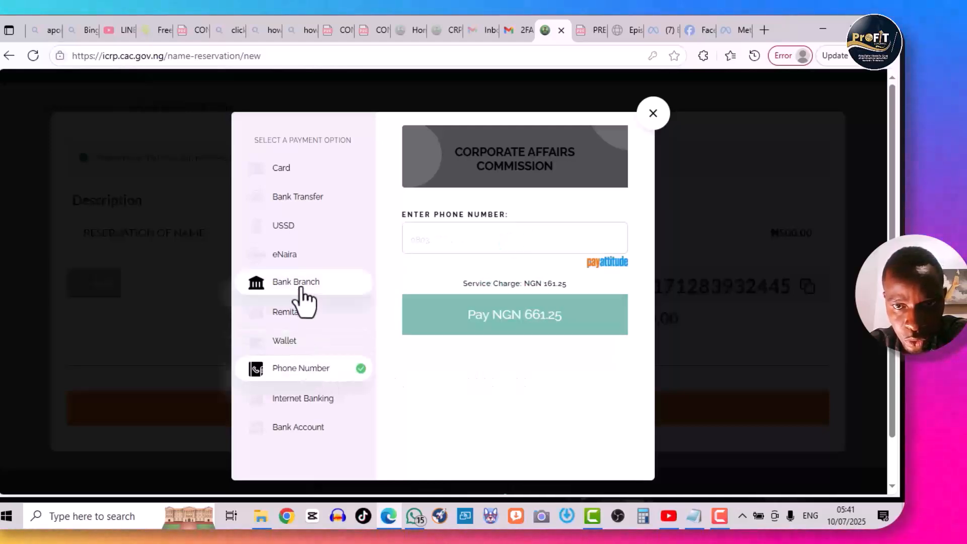
Step: Pay the reservation fee by Bank Transfer, copying the account number provided and confirming that the money has been sent
left_click(301, 199)
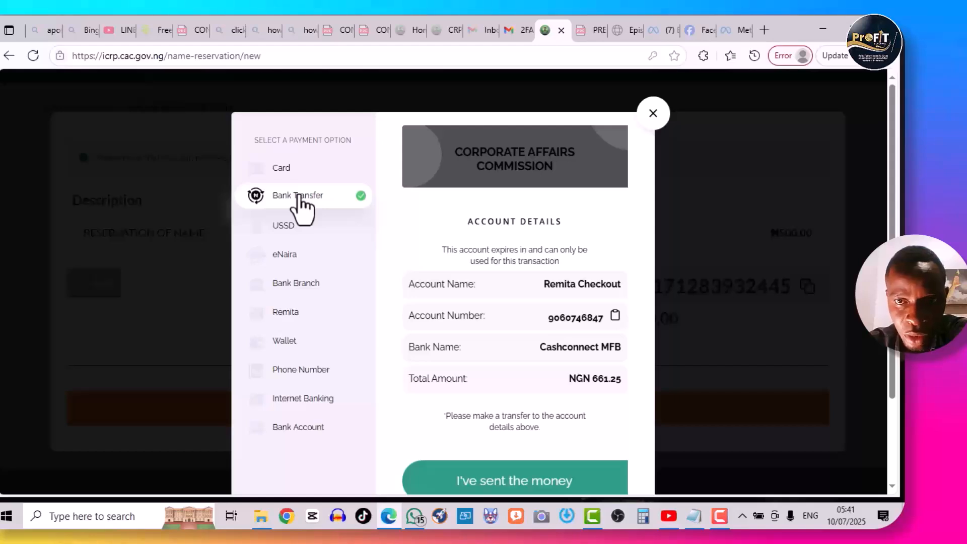
left_click(615, 316)
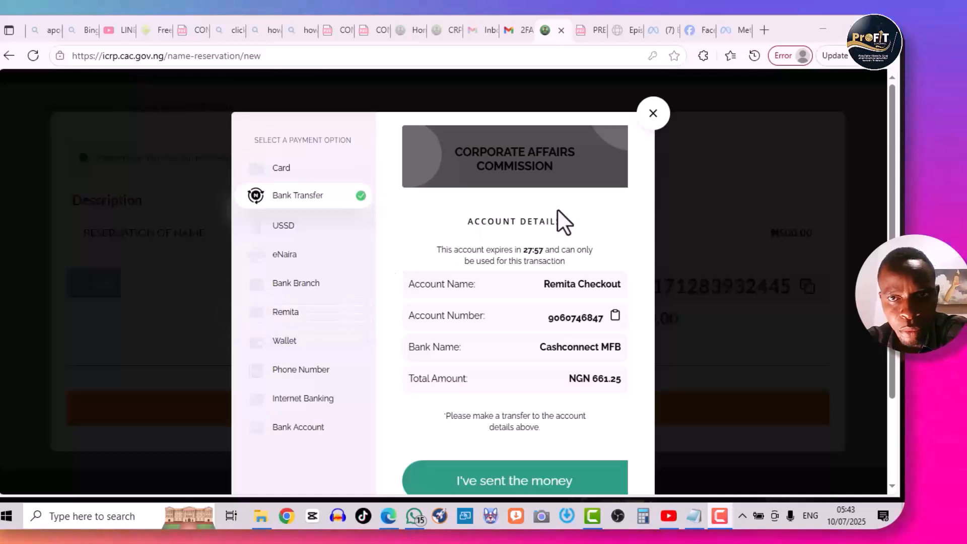
scroll(895, 204, "down", 1)
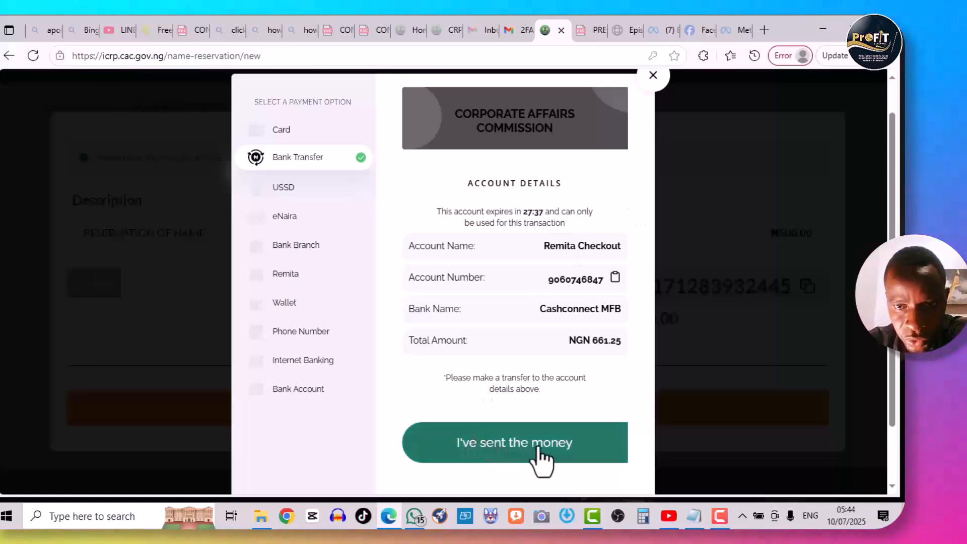
left_click(556, 447)
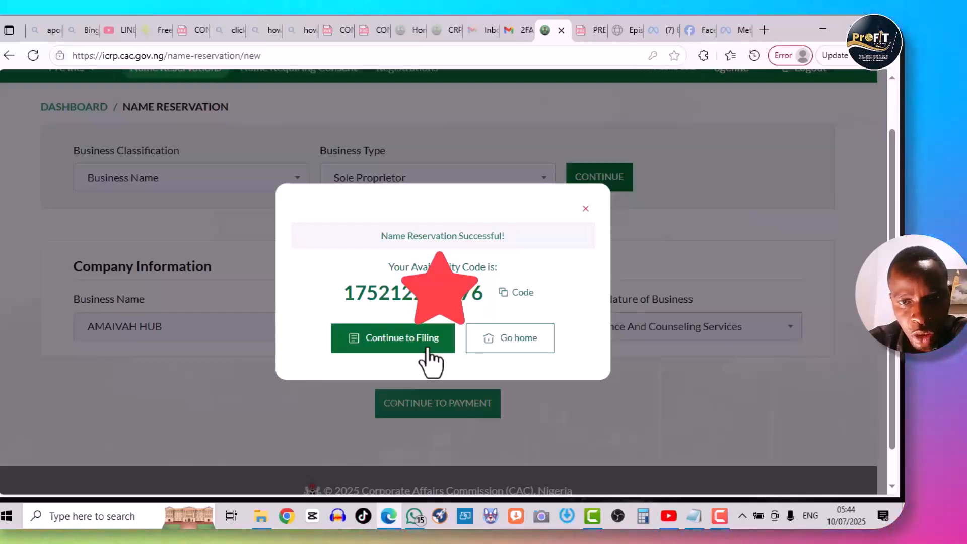
Step: Leave the reservation confirmation for the name reservations list and view the actions available for Amaivah Hub
left_click(524, 352)
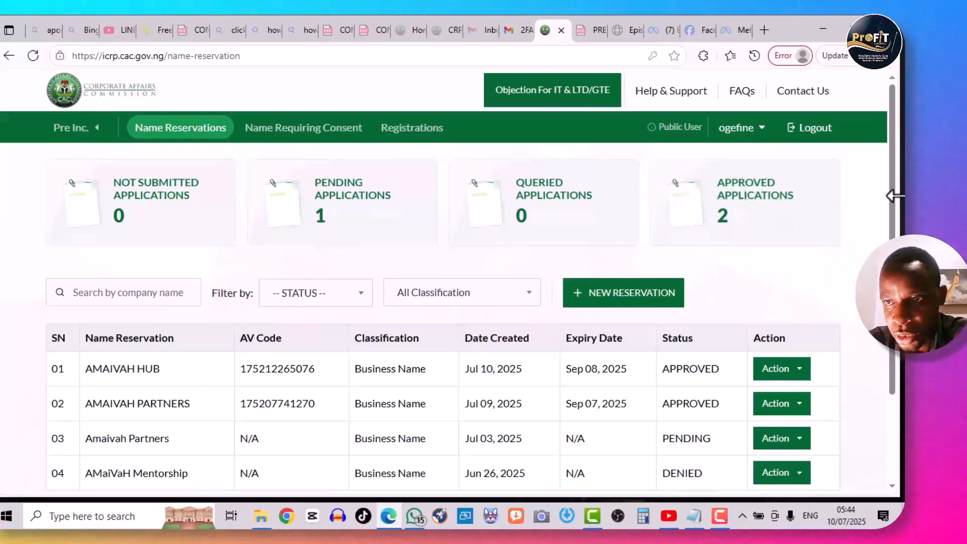
left_click_drag(893, 204, 893, 289)
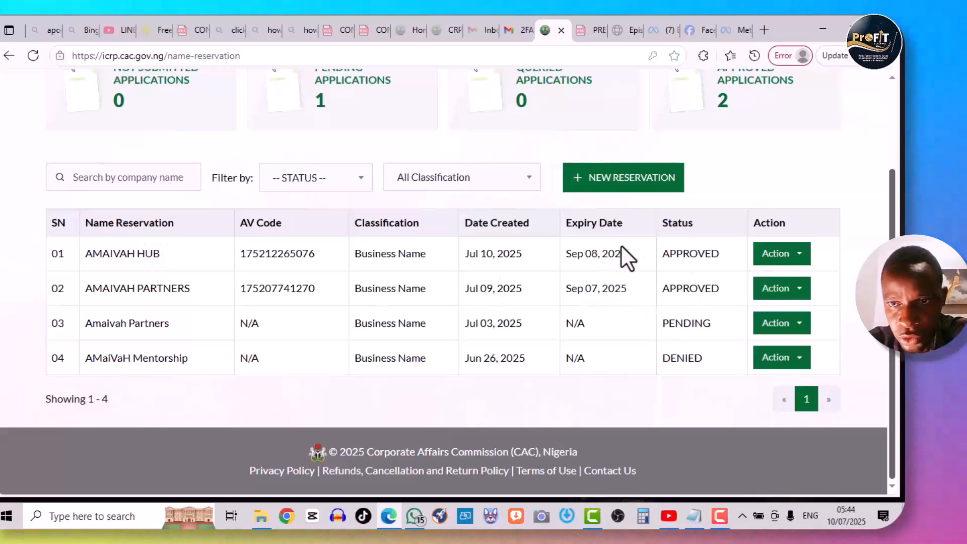
left_click(802, 261)
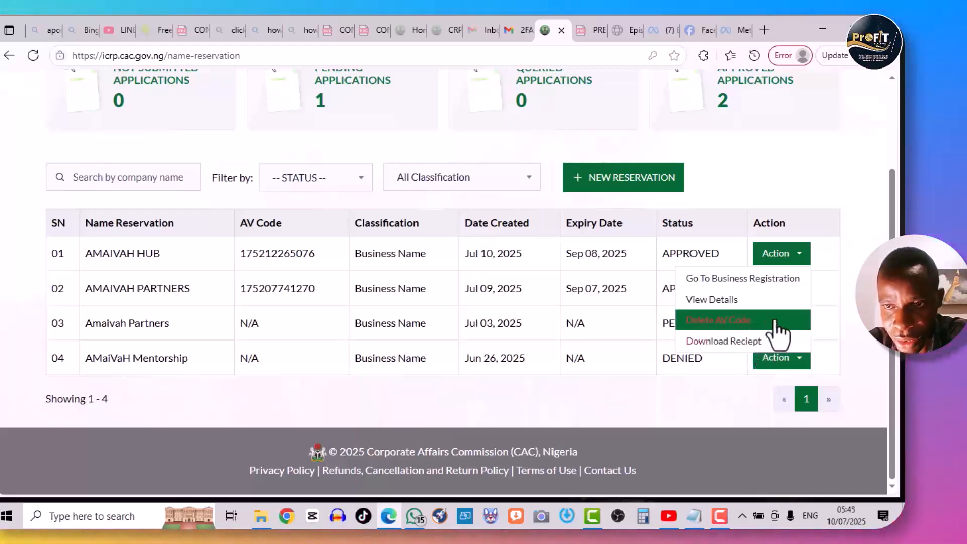
left_click(836, 270)
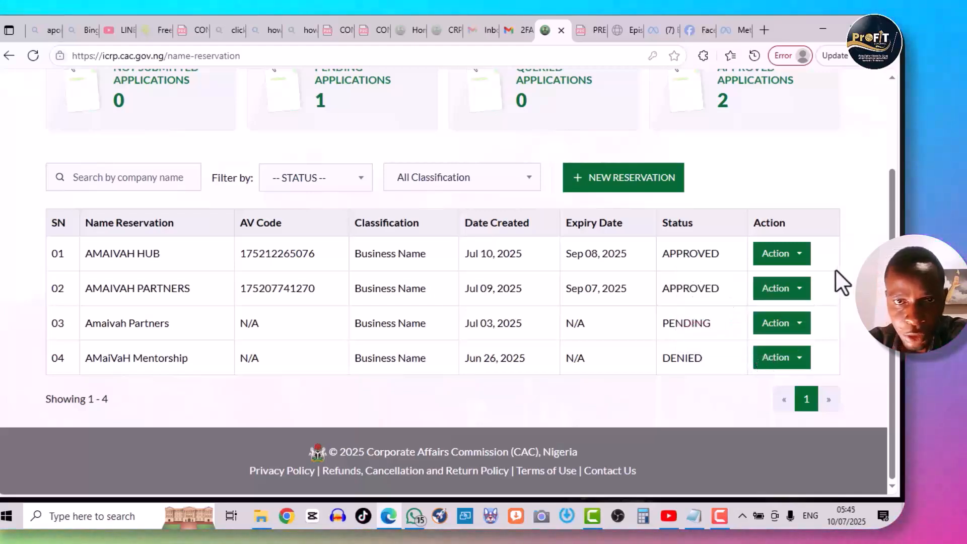
left_click(801, 258)
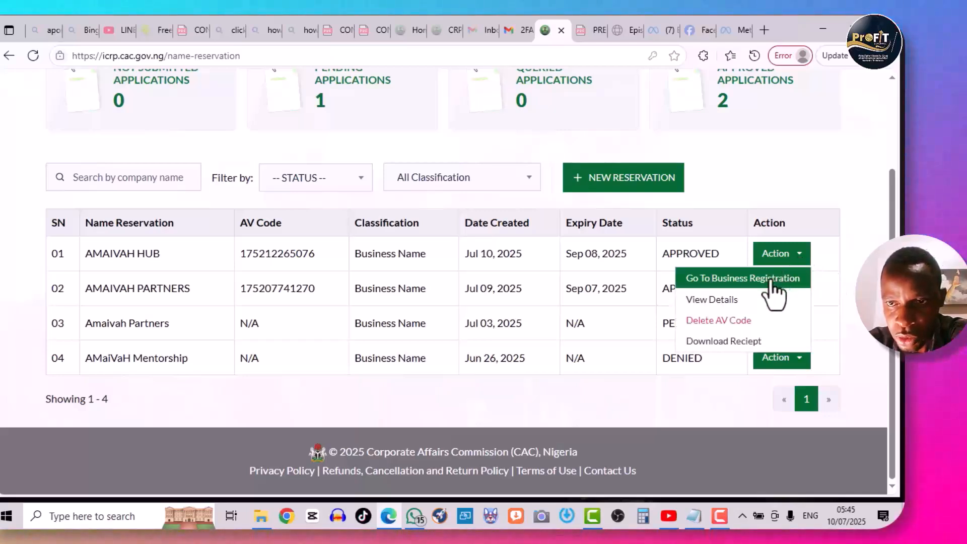
left_click(853, 288)
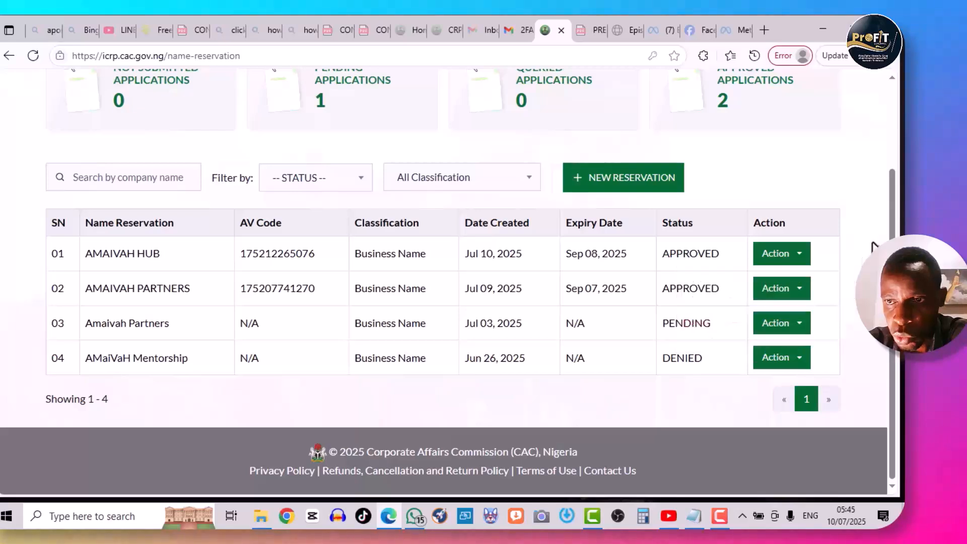
scroll(892, 233, "up", 3)
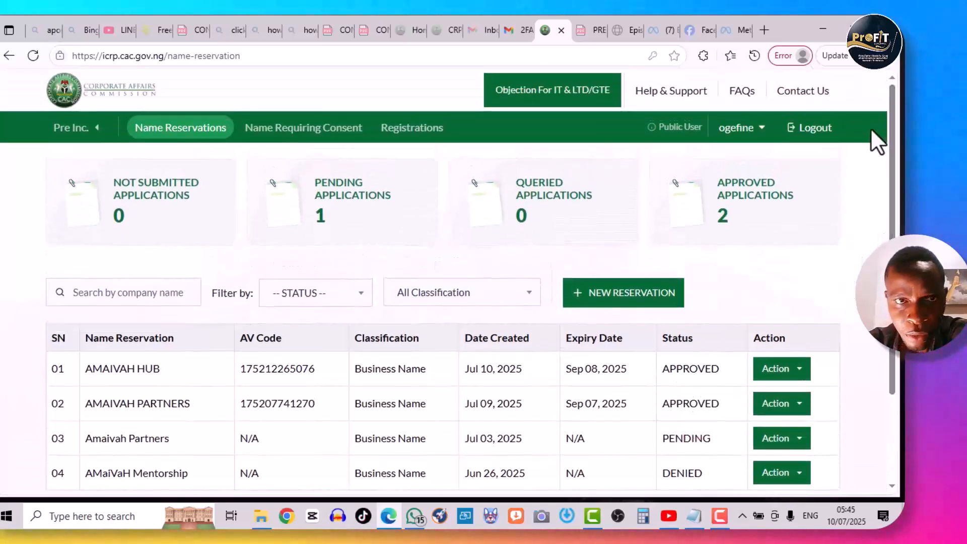
Step: Check the Registrations list and start the business registration from the Amaivah Hub name reservation
left_click(403, 132)
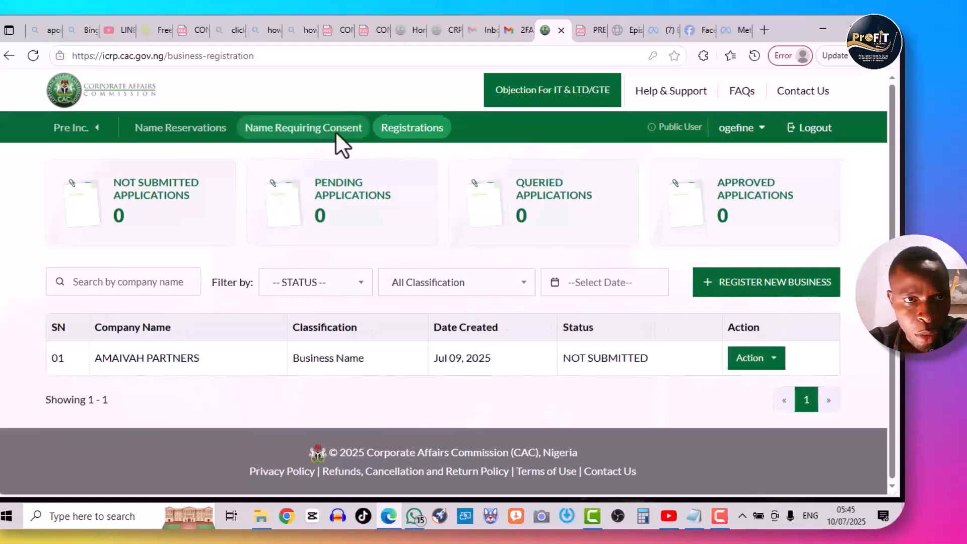
left_click(193, 130)
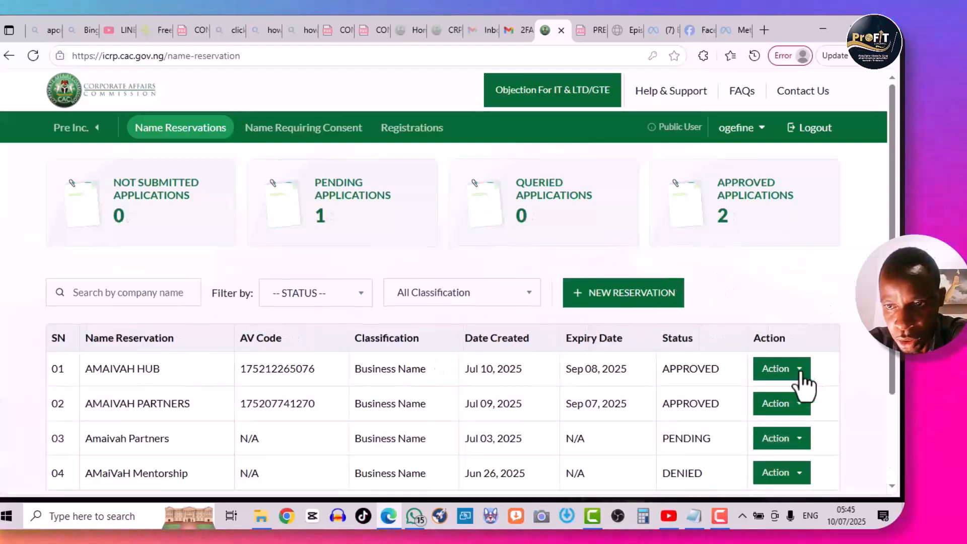
left_click(803, 375)
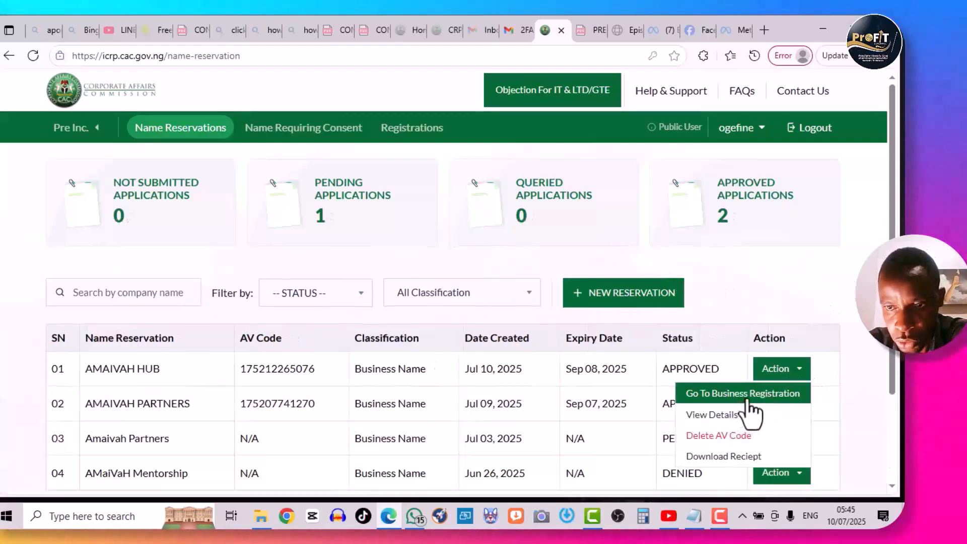
left_click(749, 402)
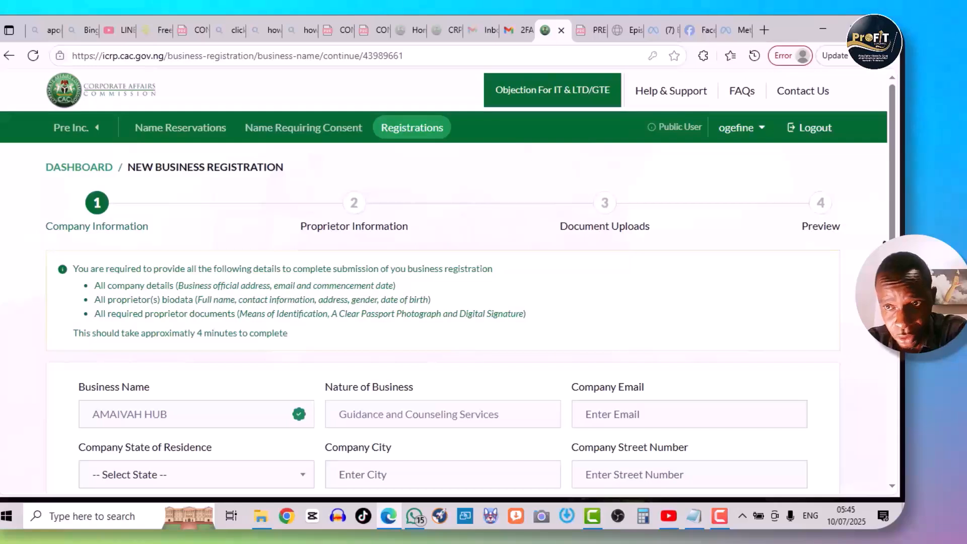
Step: Fill in the company email, state, city, street number and street address, and set the business commencement date to 10/07/2025
scroll(448, 282, "down", 2)
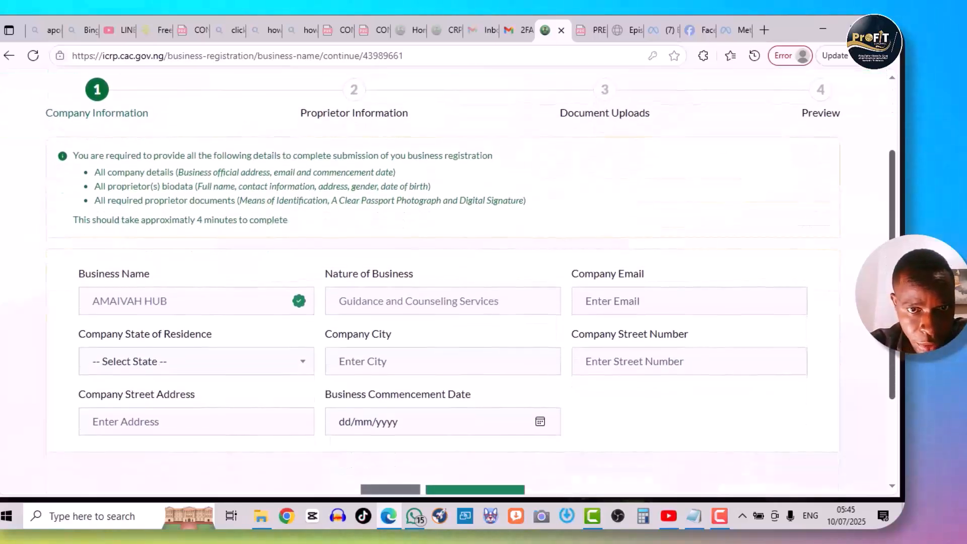
scroll(483, 282, "down", 1)
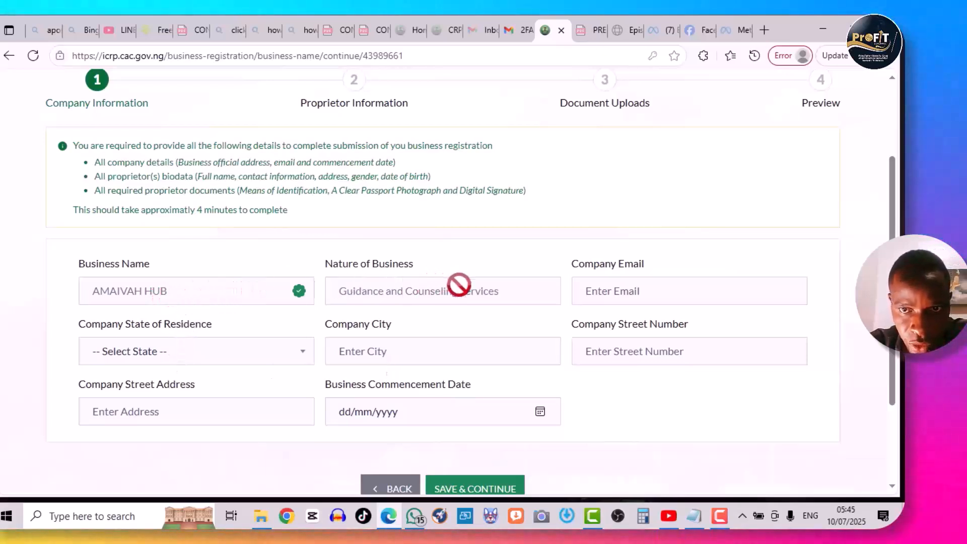
left_click(631, 293)
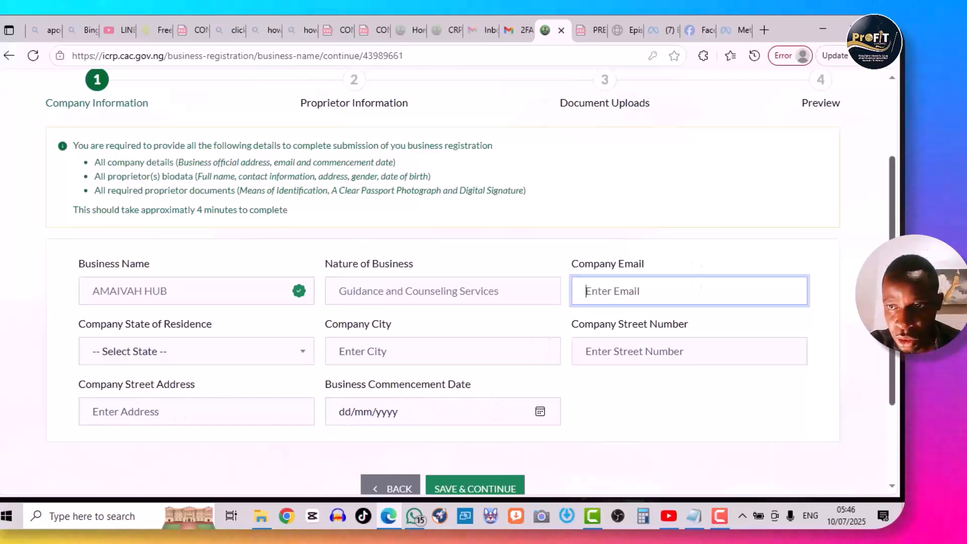
scroll(443, 302, "up", 1)
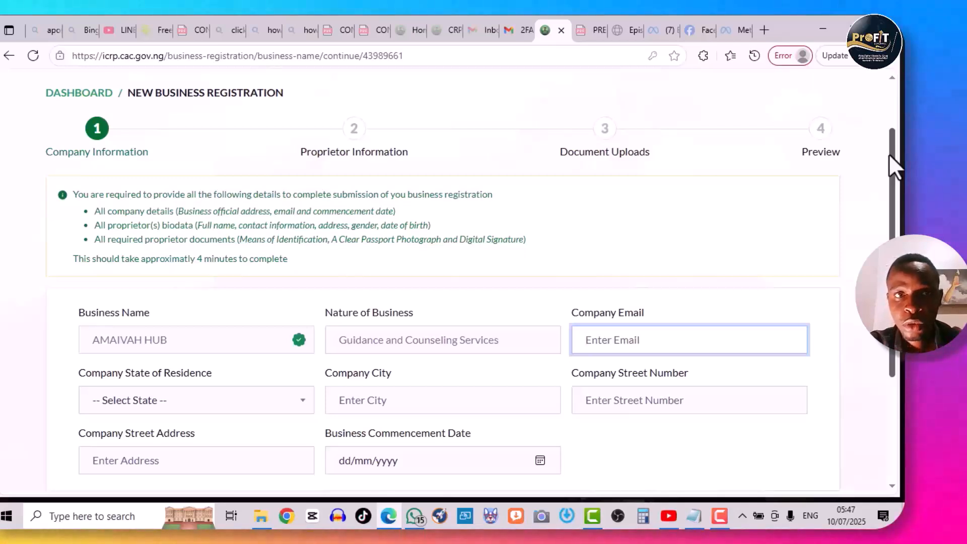
left_click_drag(890, 155, 898, 191)
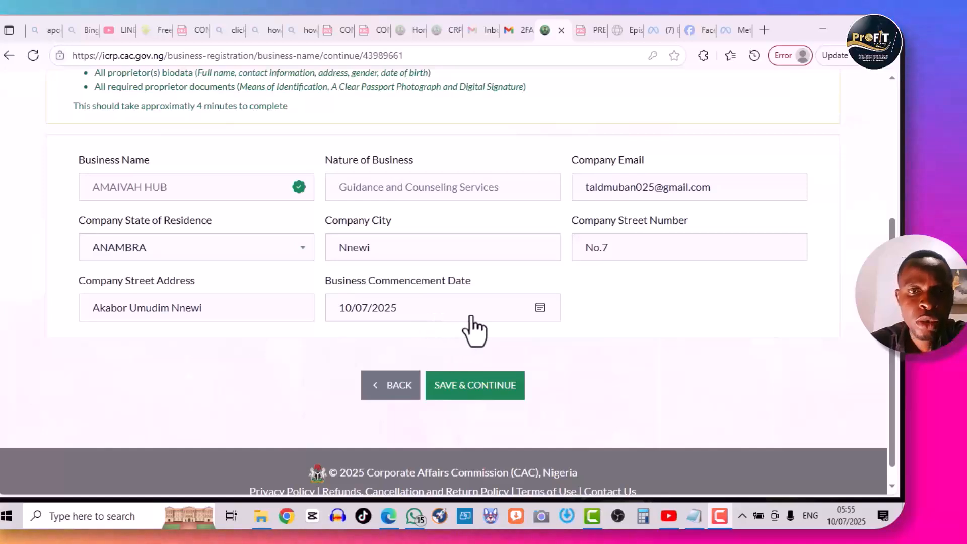
Step: Try 11/07/2025 as the business commencement date, set it back to today's date, and save the company information
left_click(542, 309)
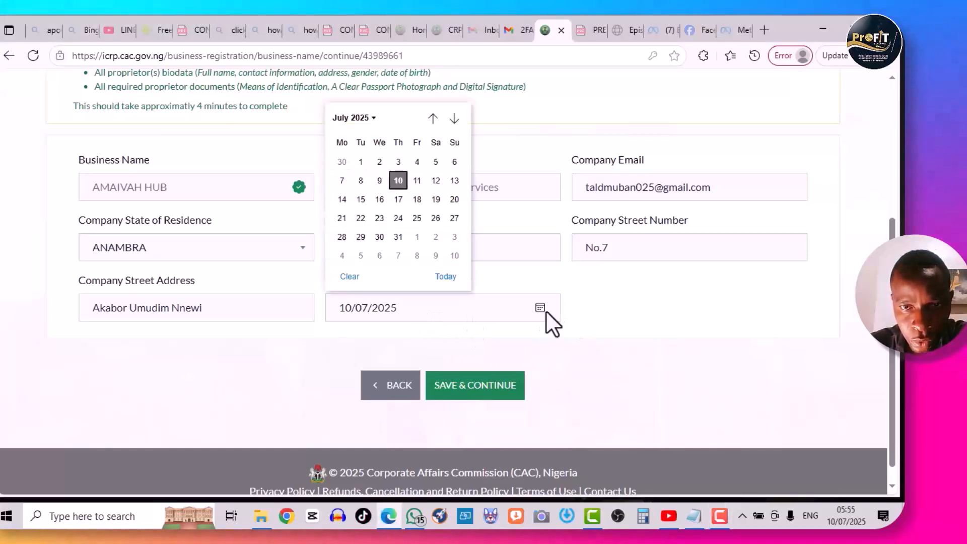
left_click(418, 180)
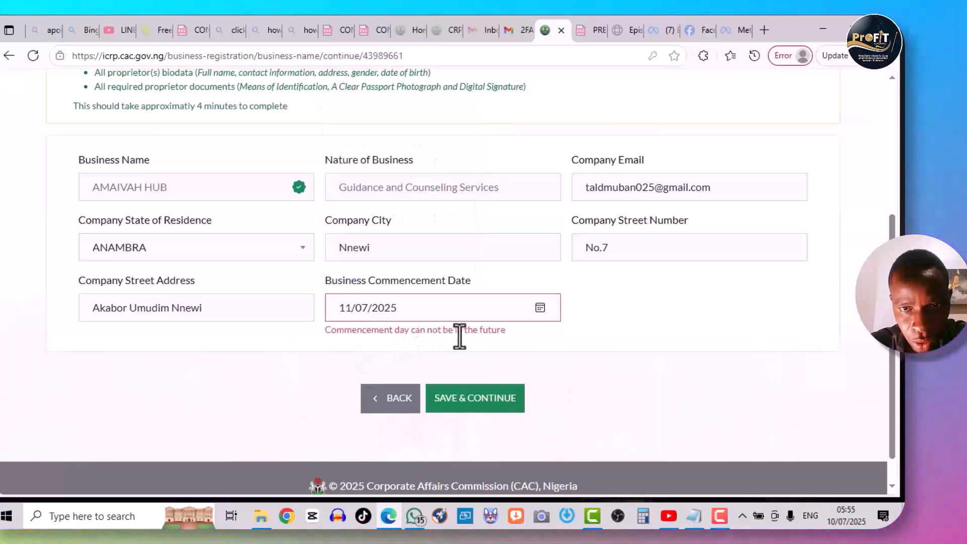
left_click(540, 308)
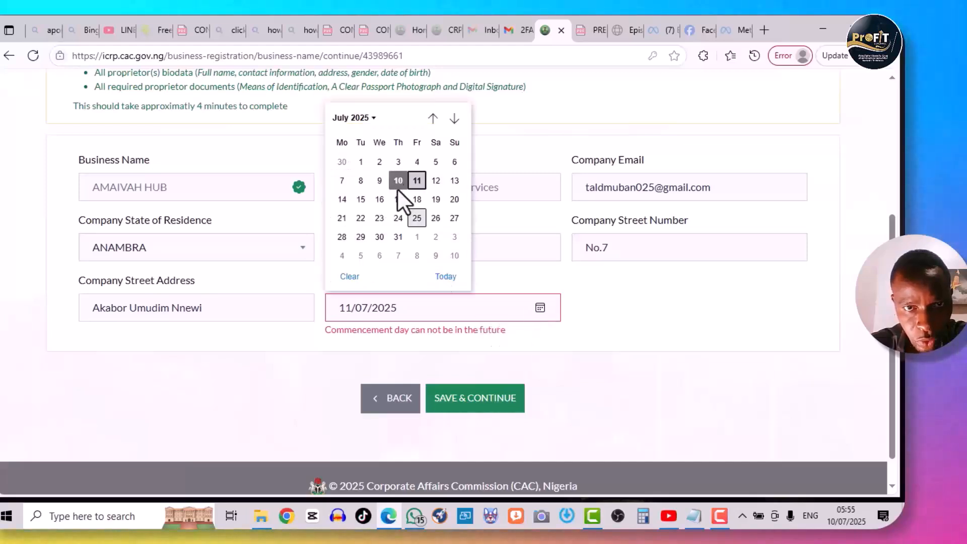
left_click(444, 277)
left_click(478, 386)
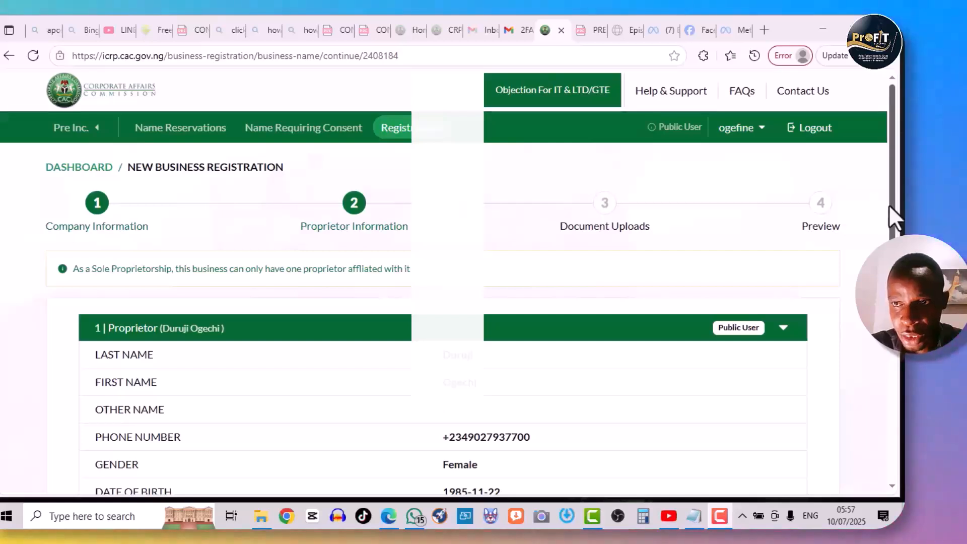
Step: Review the proprietor's personal and address details and save them to continue to Document Uploads
scroll(888, 205, "down", 4)
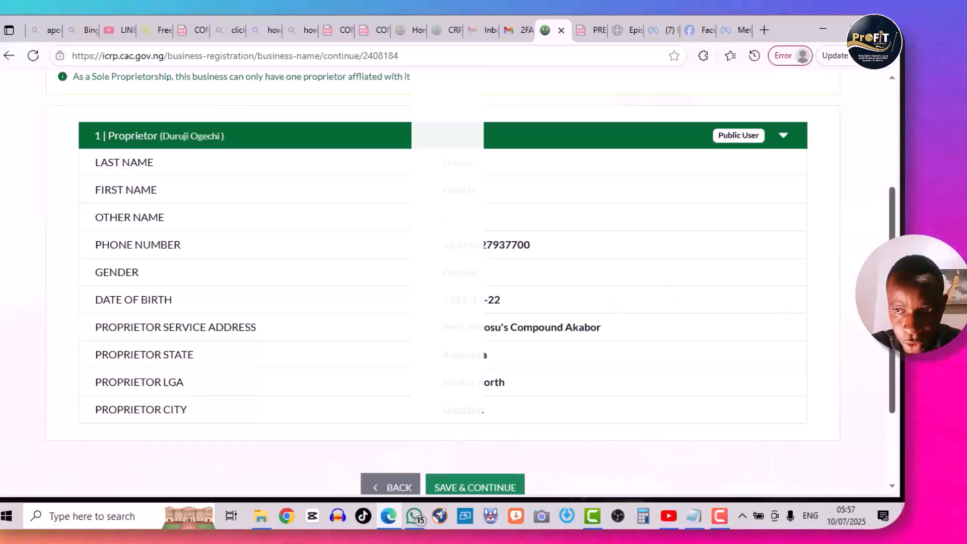
scroll(444, 272, "down", 1)
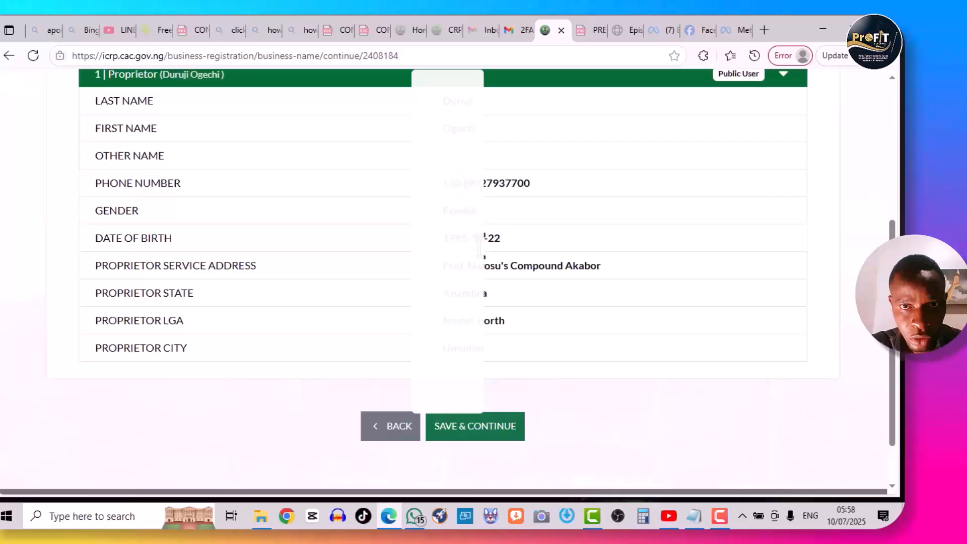
scroll(893, 199, "up", 3)
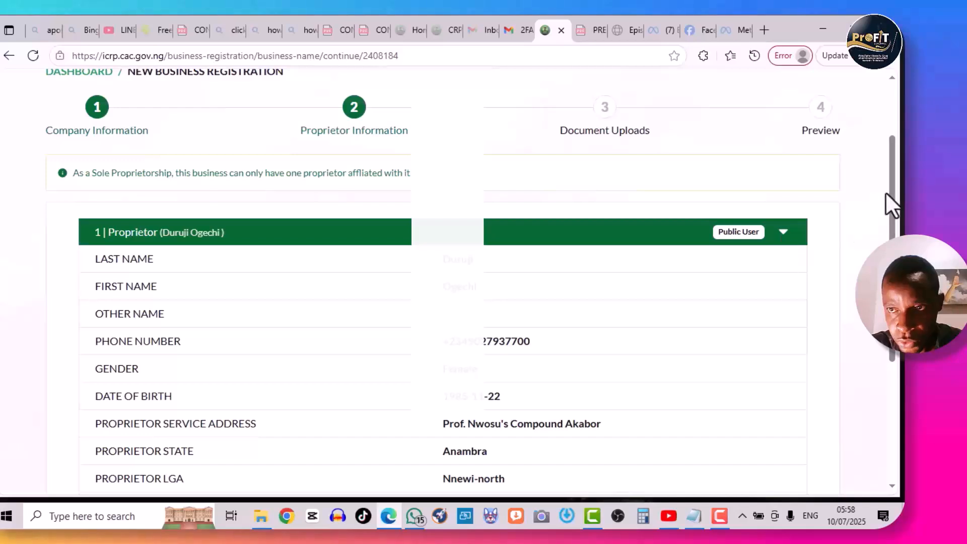
left_click_drag(889, 192, 890, 274)
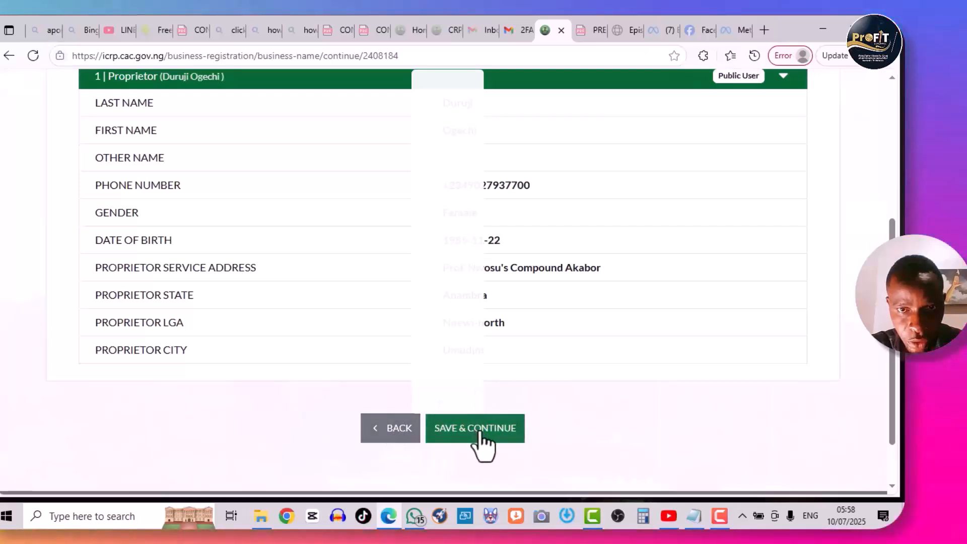
left_click(482, 443)
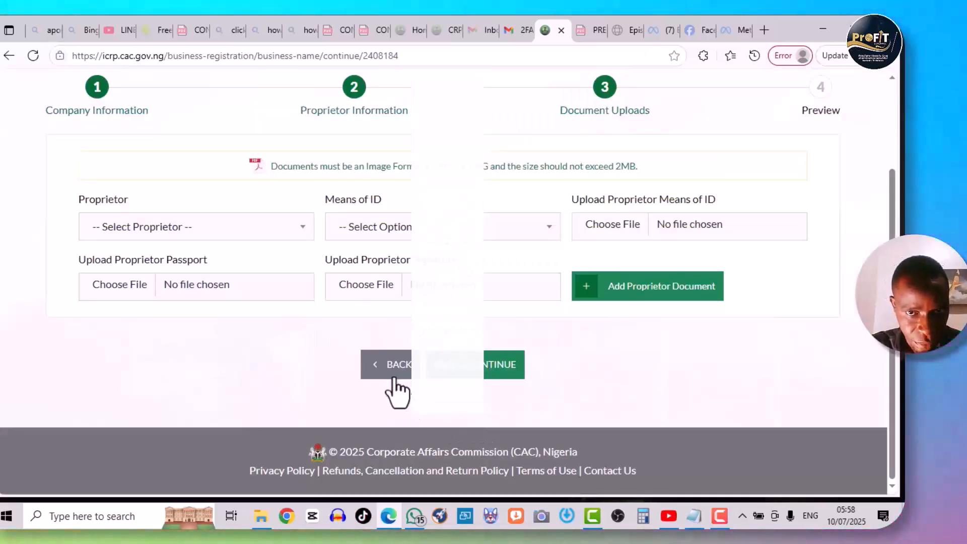
Step: Return from Document Uploads to the Proprietor Information stage and recheck the proprietor's details
left_click(394, 383)
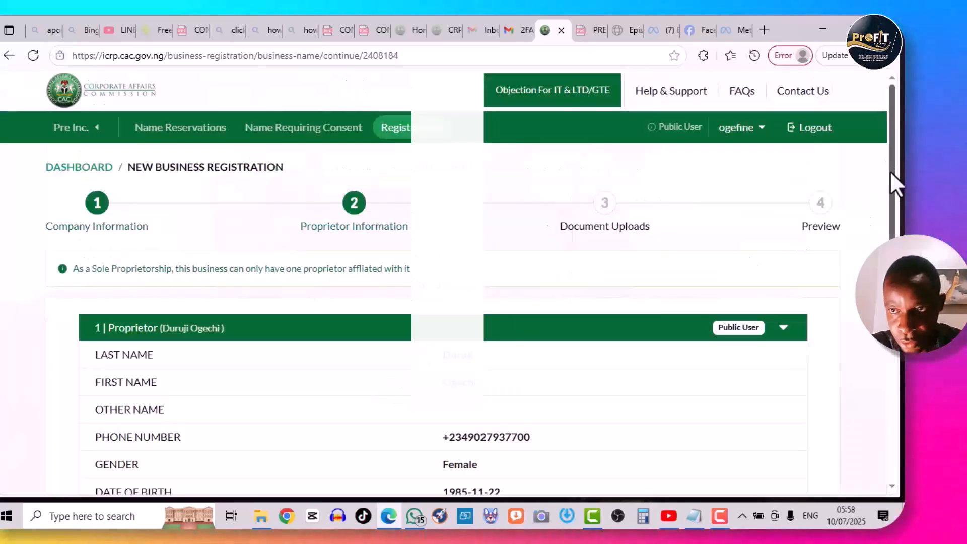
left_click_drag(890, 177, 891, 297)
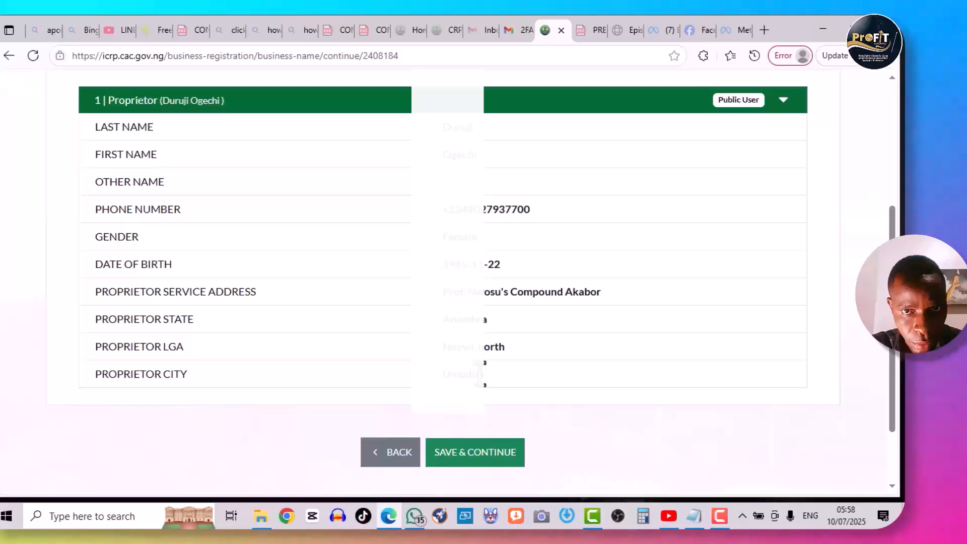
Step: Save the proprietor information, then select the proprietor and National ID Card as the means of ID in Document Uploads
left_click(475, 456)
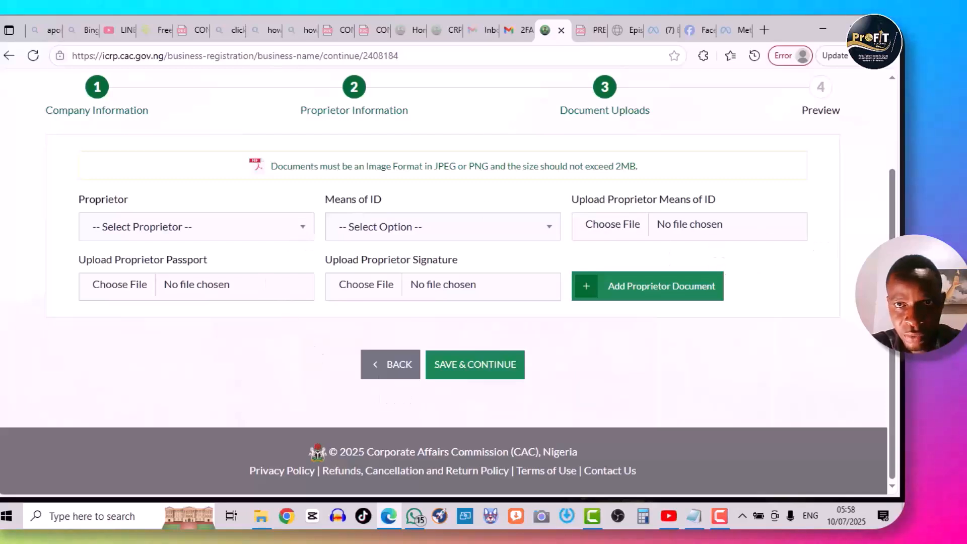
left_click_drag(893, 297, 893, 287)
scroll(428, 301, "up", 1)
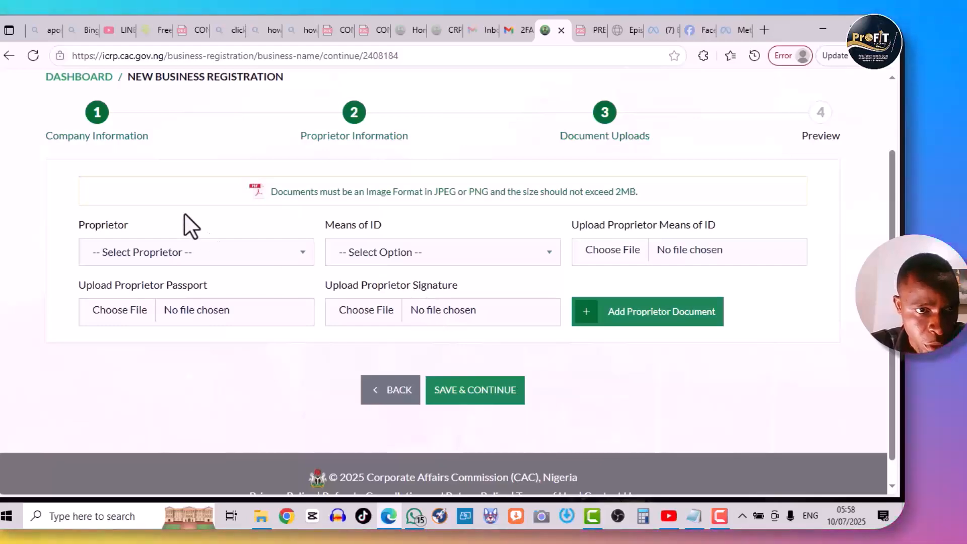
left_click(174, 254)
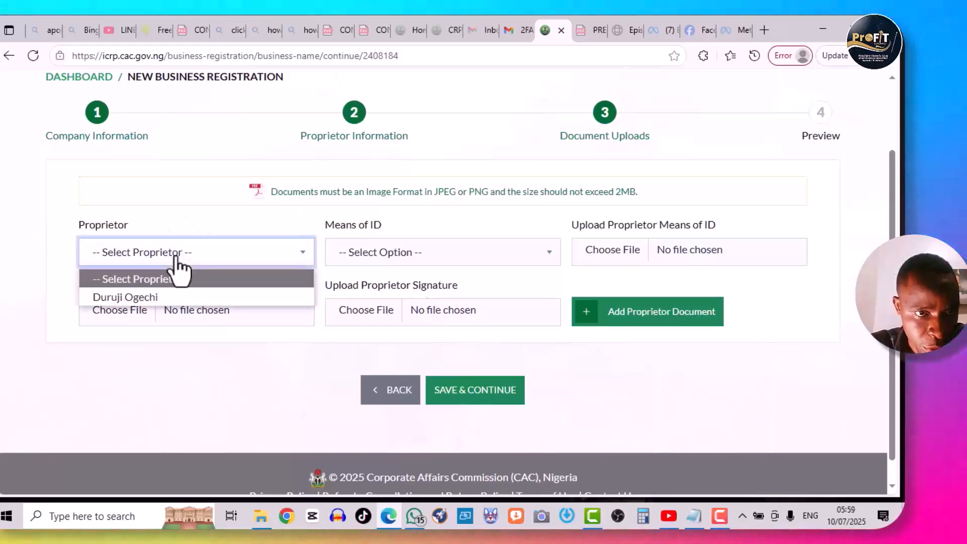
left_click(154, 296)
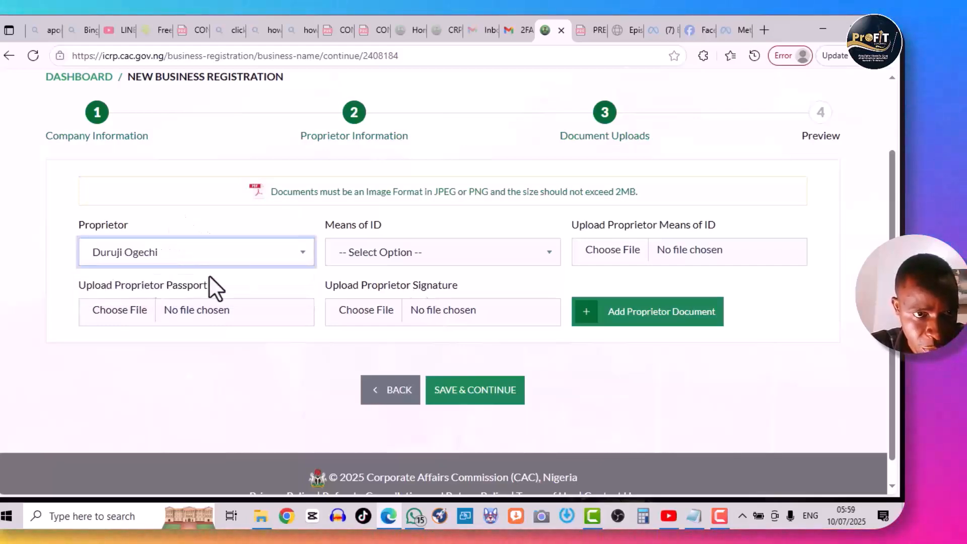
left_click(402, 257)
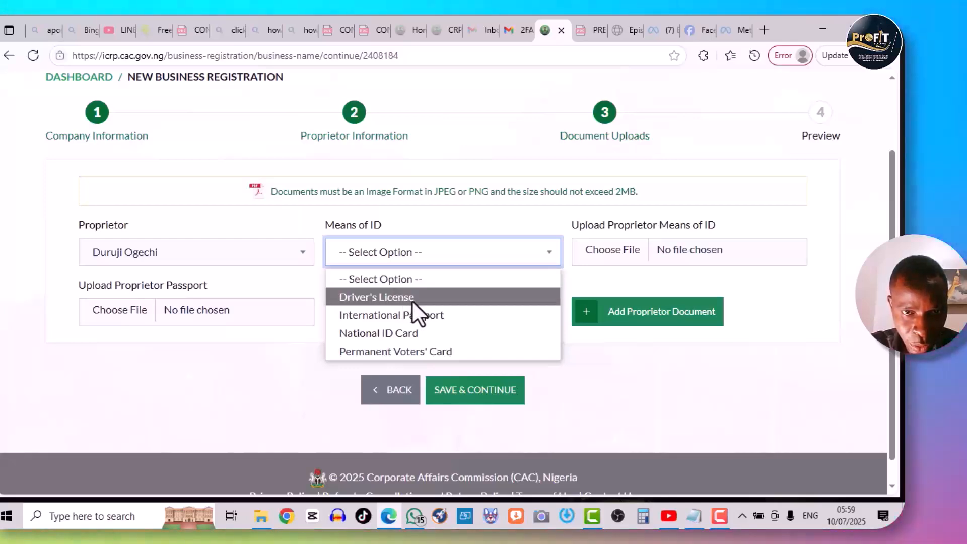
left_click(449, 337)
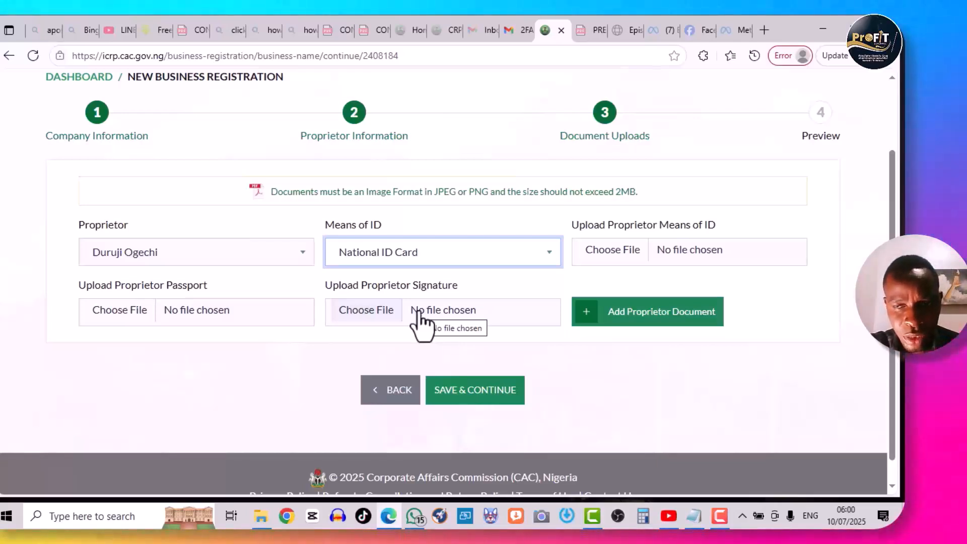
left_click(380, 315)
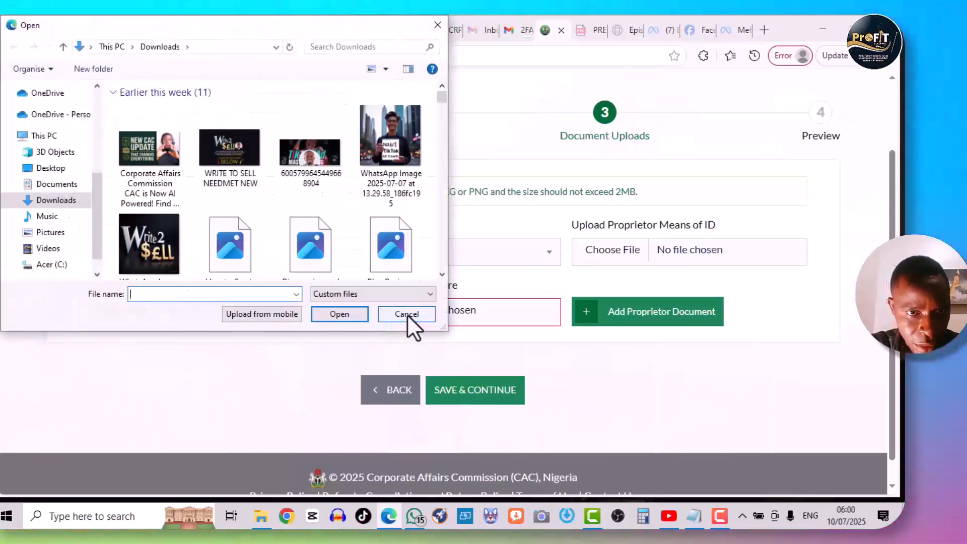
left_click(406, 314)
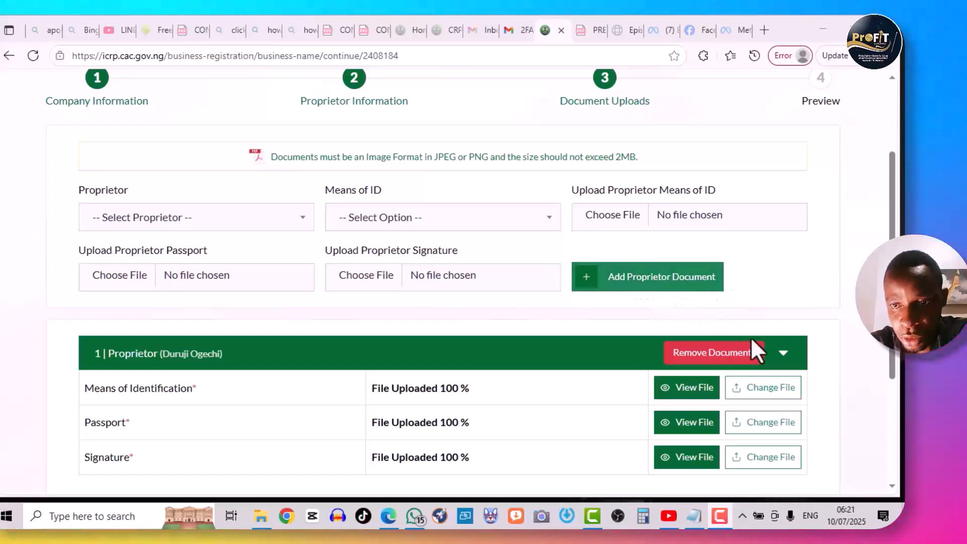
Step: Remove the proprietor's uploaded documents and add the NIN, passport and signature JPG files again, with National ID Card as means of ID
scroll(783, 407, "down", 2)
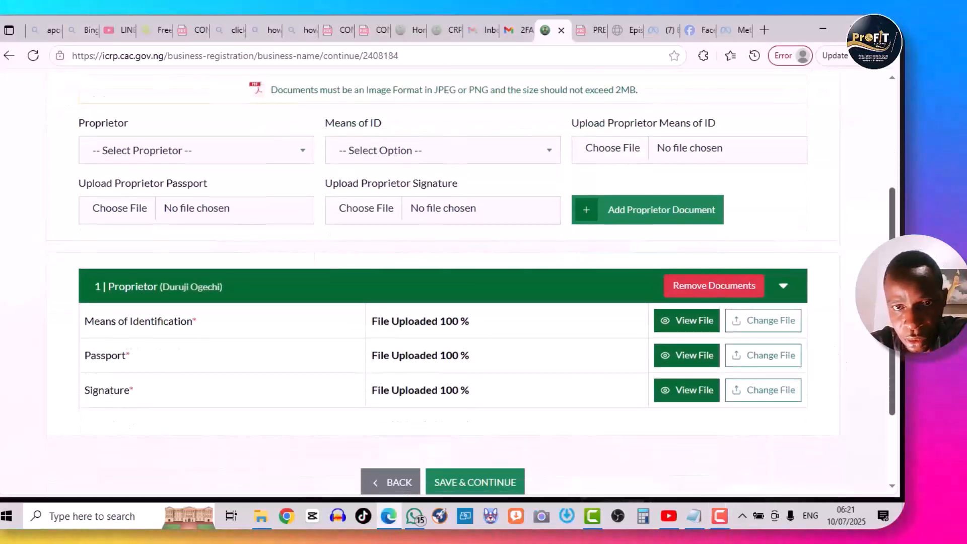
left_click(731, 290)
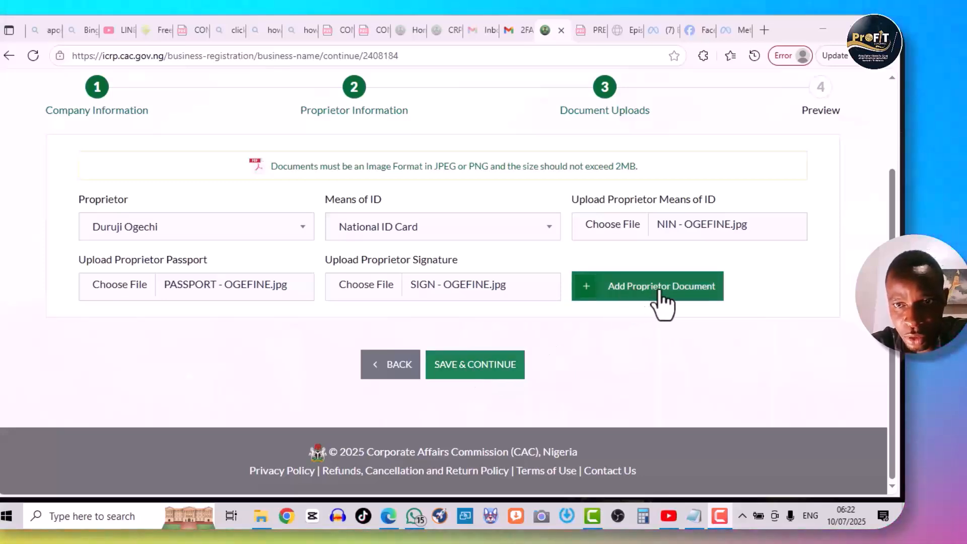
left_click(657, 293)
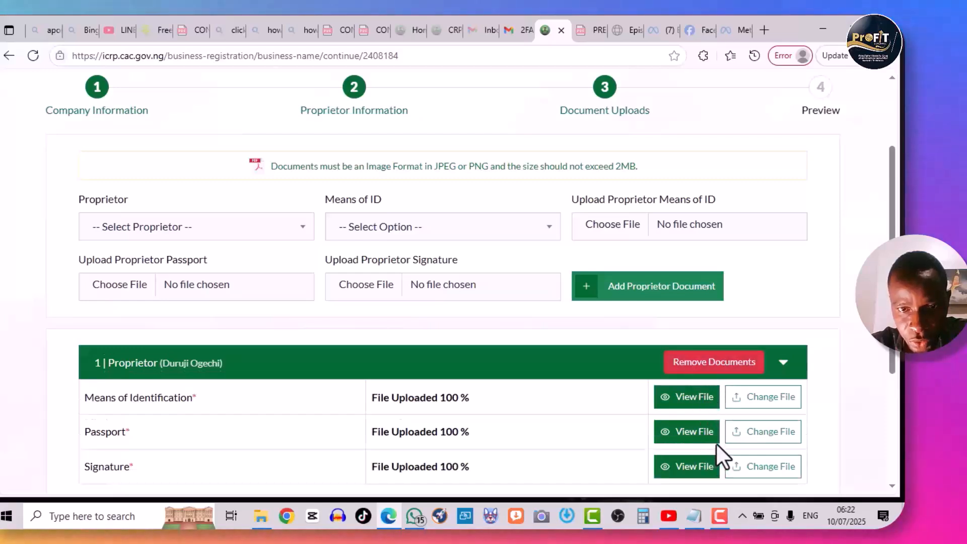
Step: Check that the proprietor's ID, passport and signature are listed, and save the document uploads to continue to Preview
scroll(887, 219, "down", 1)
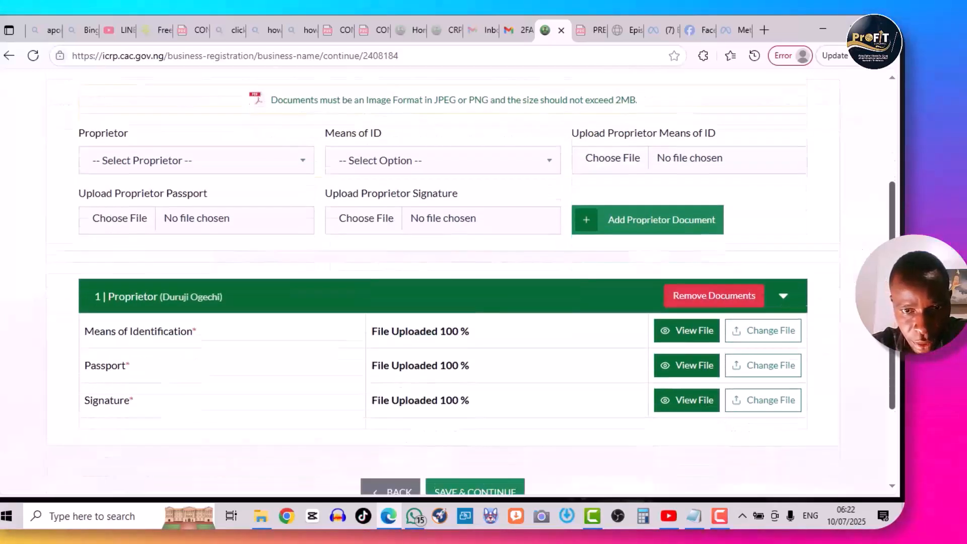
scroll(443, 277, "down", 2)
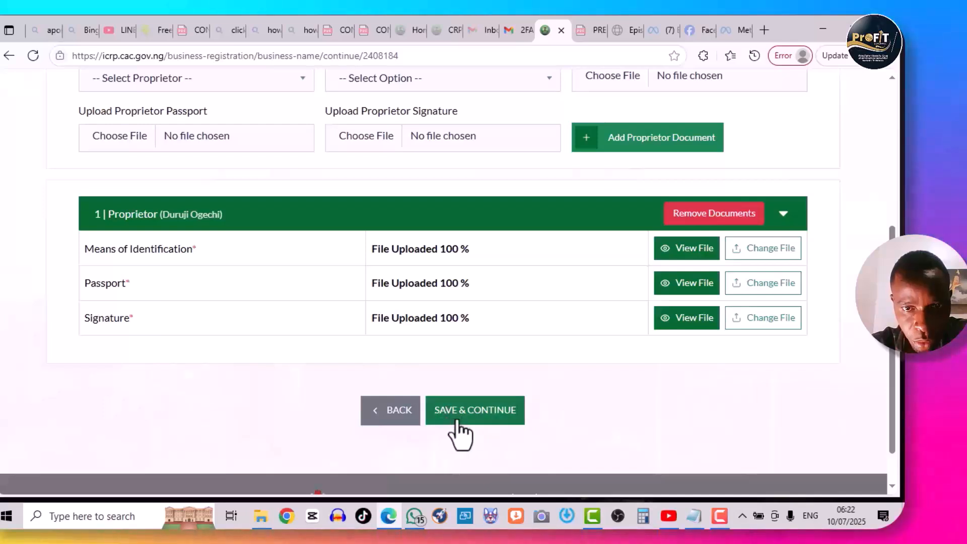
left_click(468, 418)
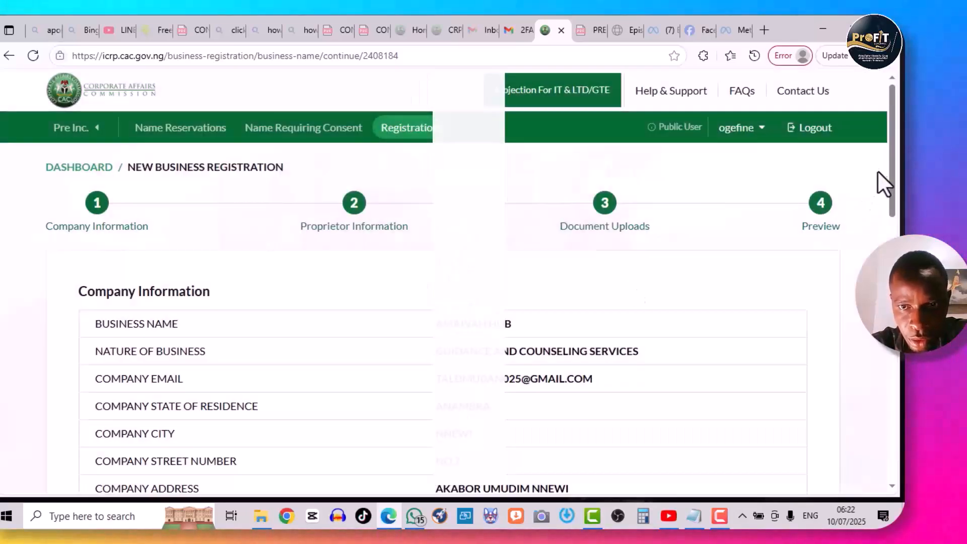
Step: Review the previewed company, proprietor and document details, and submit the application to proceed to payment
left_click_drag(891, 144, 888, 393)
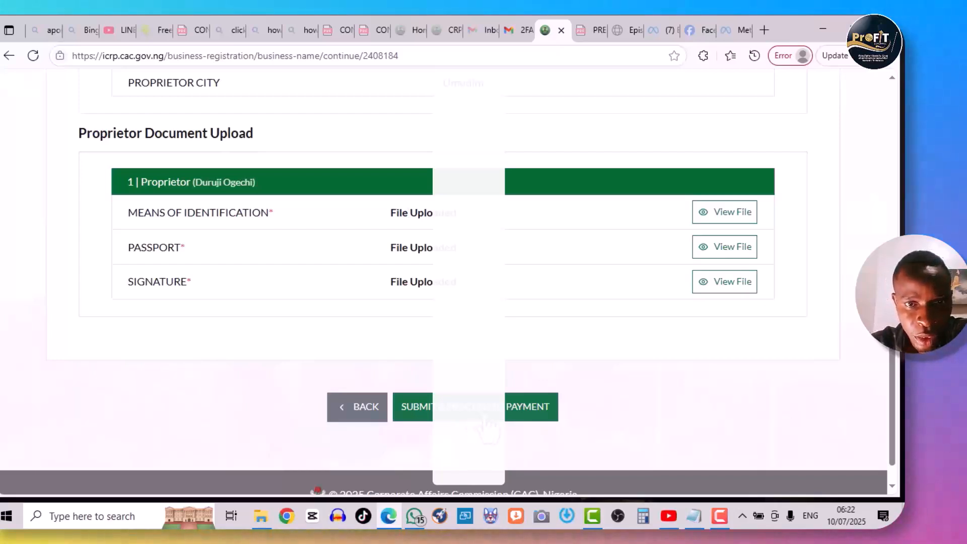
left_click_drag(890, 428, 900, 386)
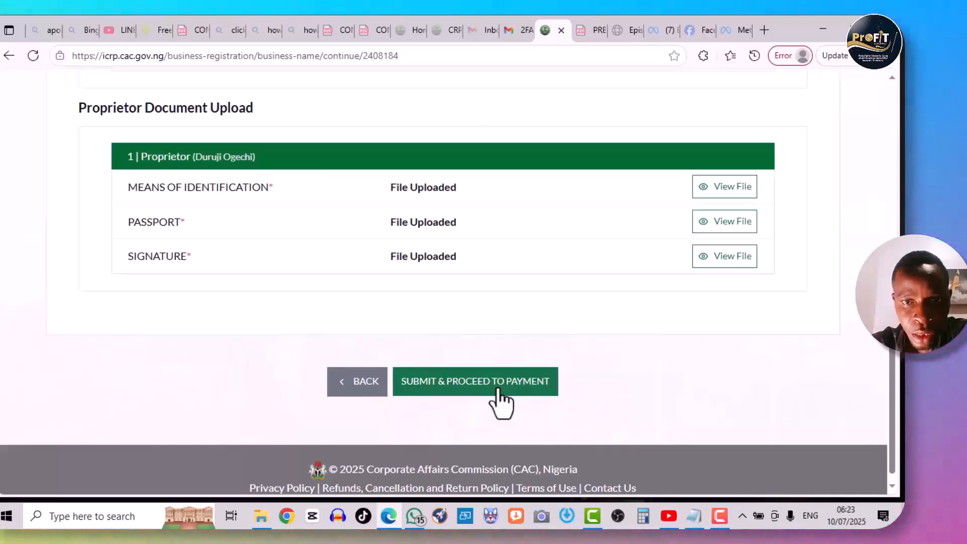
left_click(499, 385)
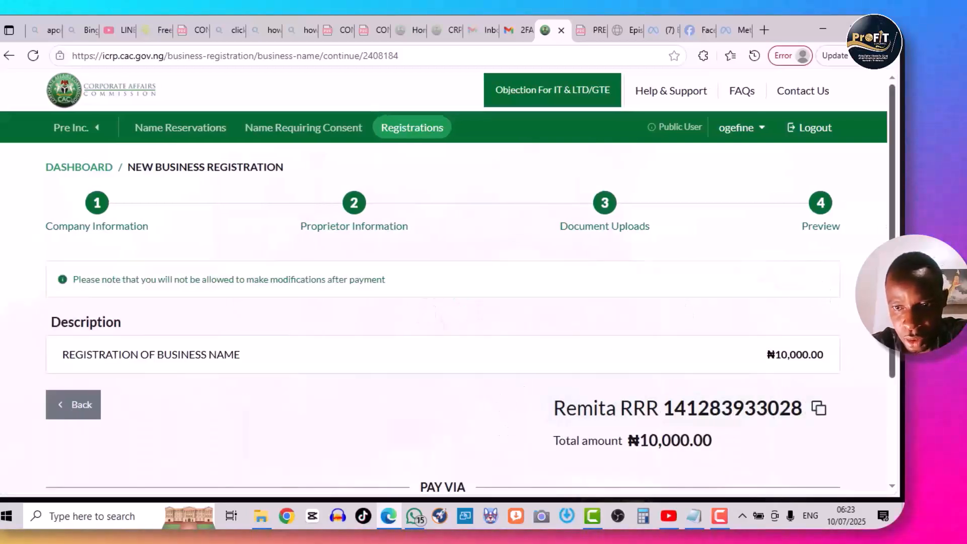
Step: Pay the business name registration fee through Remita, choosing Bank Transfer as the payment option
scroll(444, 282, "down", 2)
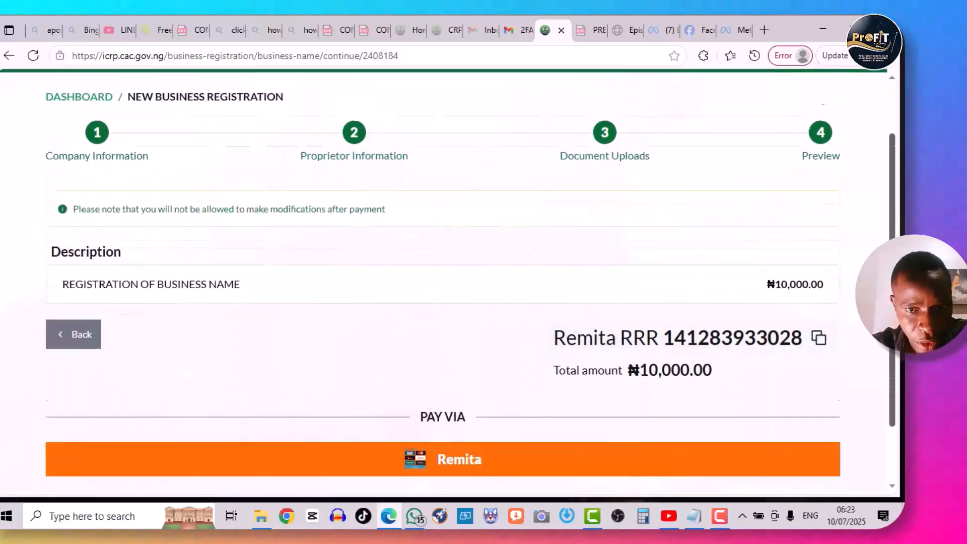
scroll(443, 283, "down", 2)
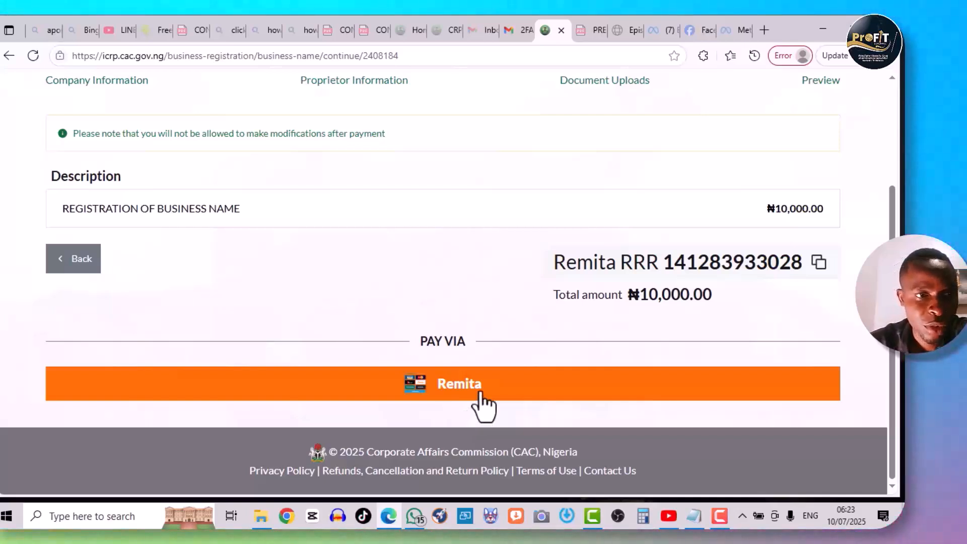
left_click(482, 398)
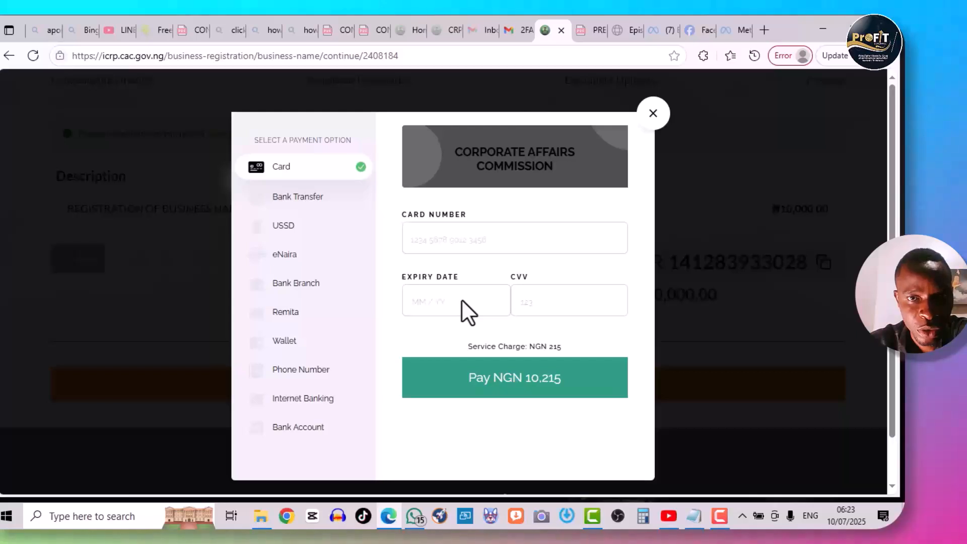
left_click(308, 206)
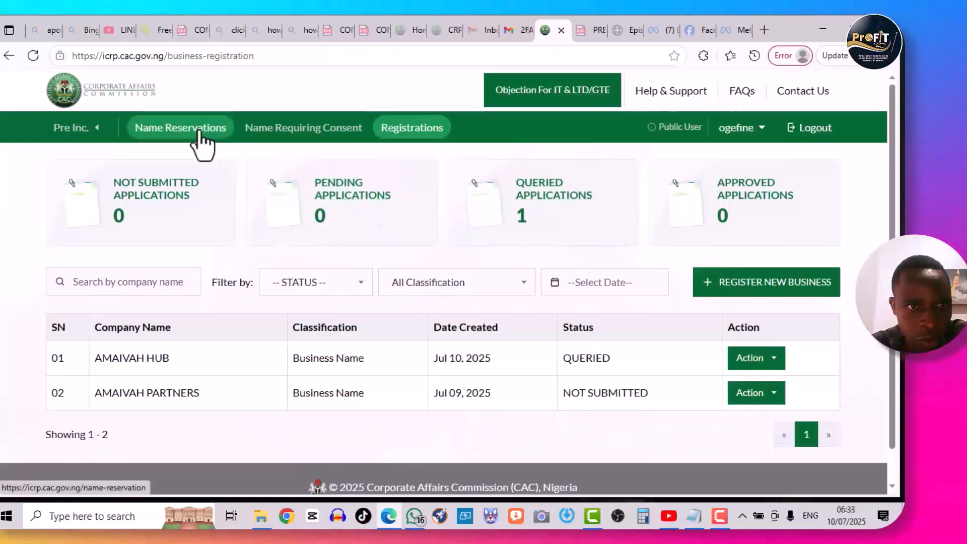
Step: View the name reservations list and look through the business activity notes in Notepad before returning to the list
left_click(200, 132)
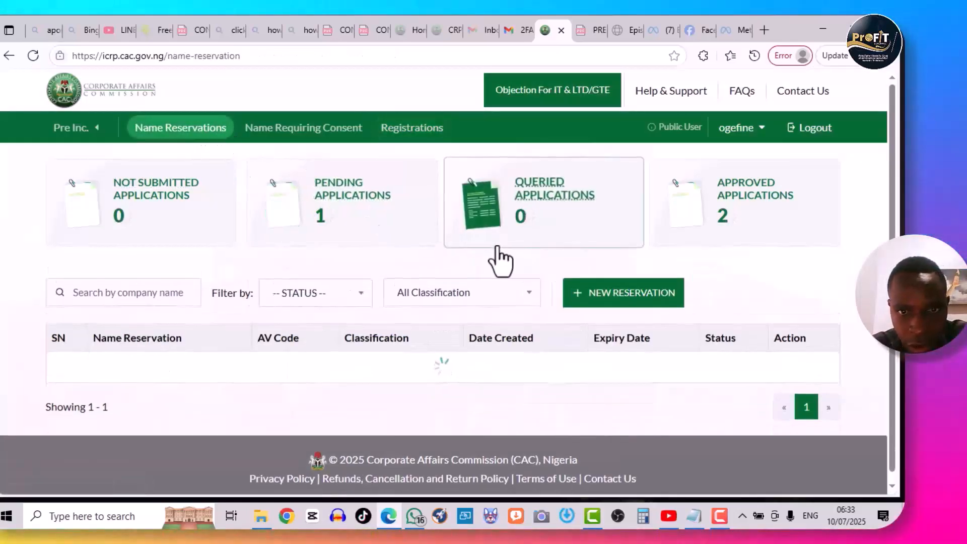
left_click(694, 516)
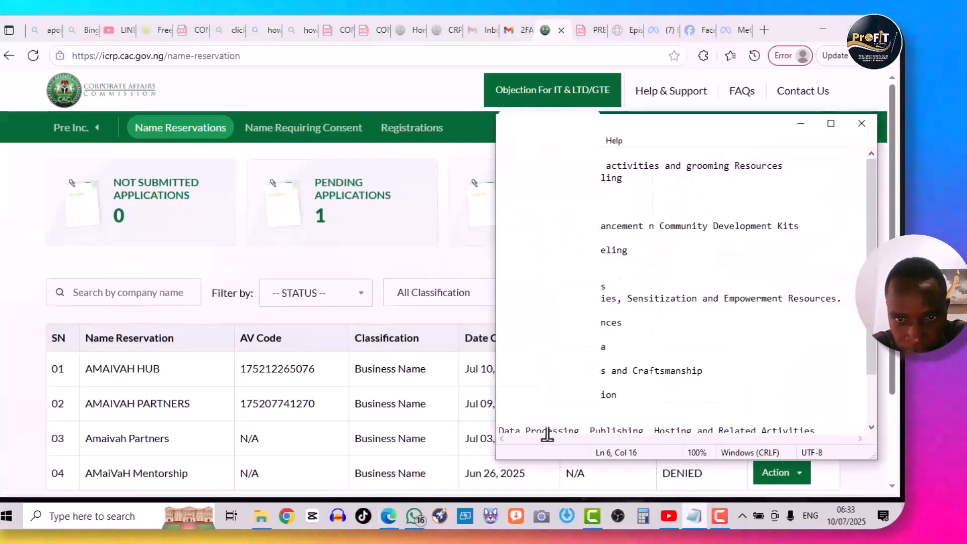
left_click_drag(871, 356, 871, 392)
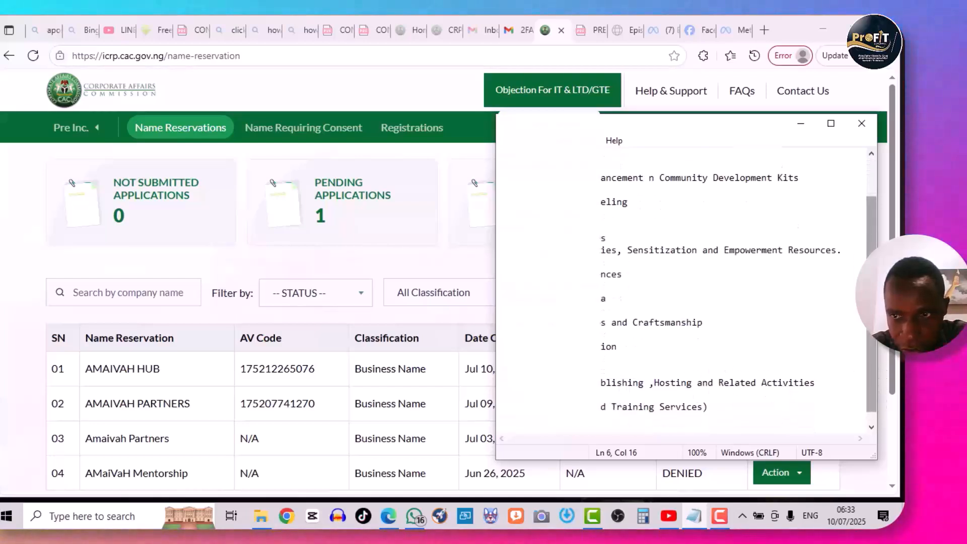
scroll(869, 175, "up", 1)
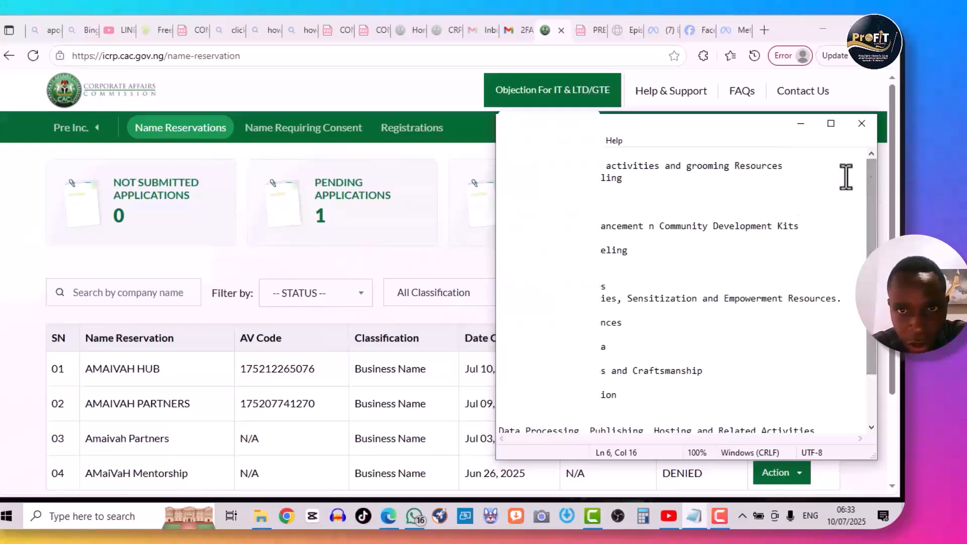
left_click(797, 128)
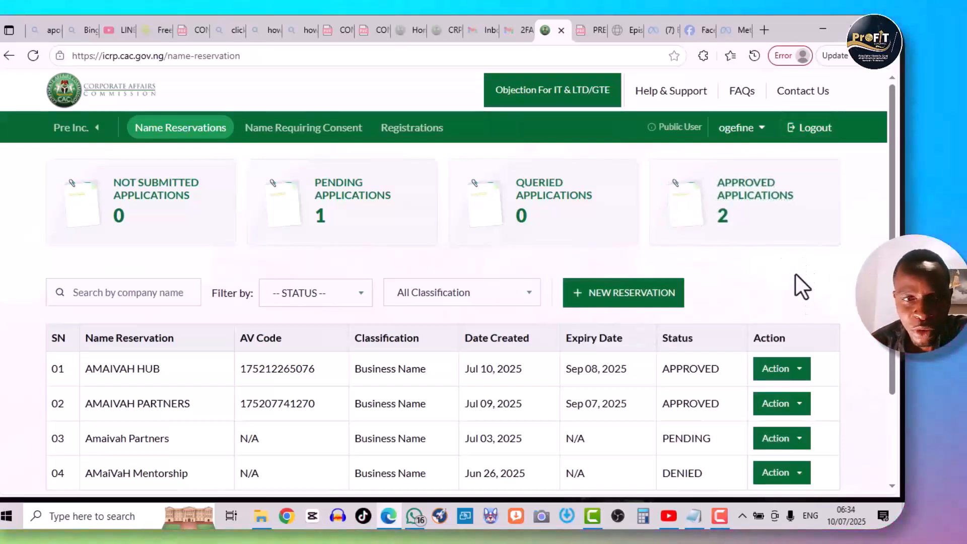